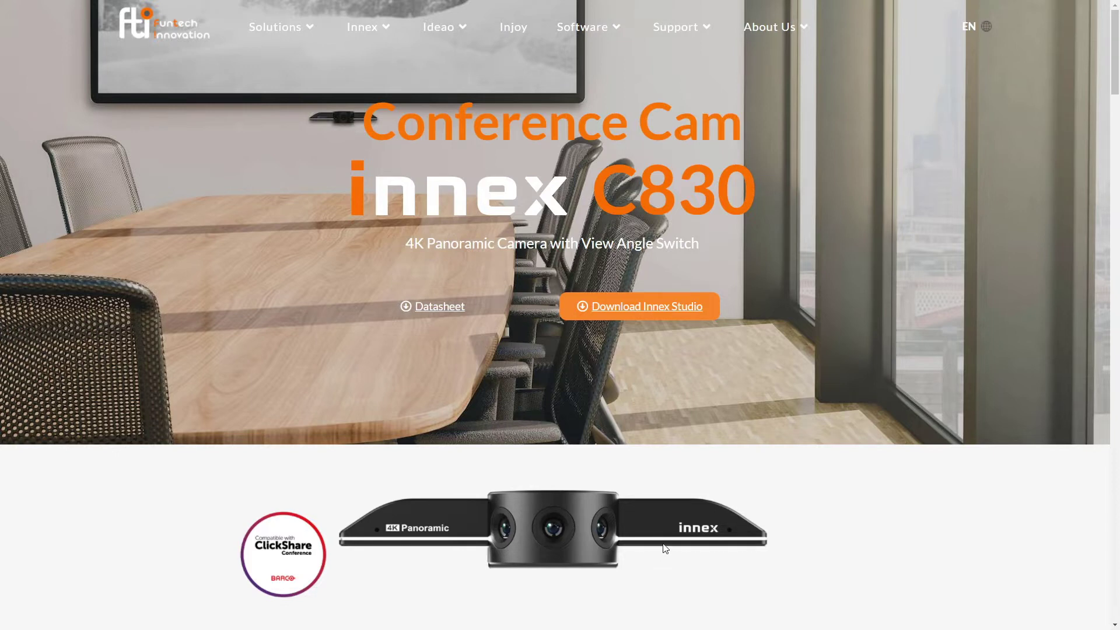
Look through the Conference Cam C830 and Innex Studio web pages down to the 6 Layout Modes section.
scroll(665, 549, down, 5)
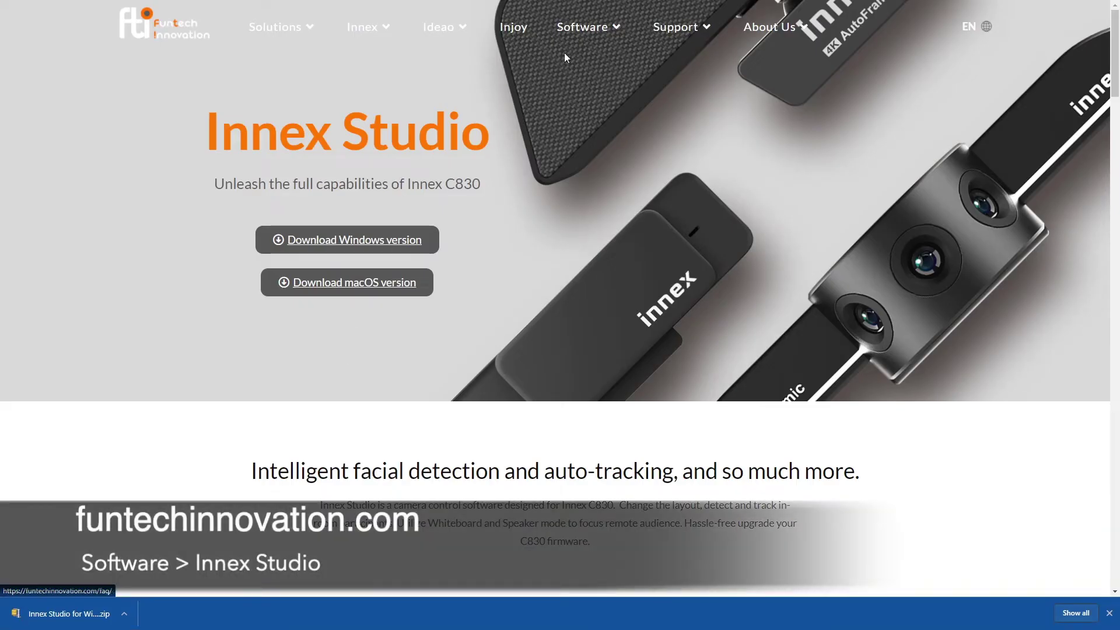
mouse_move(604, 38)
scroll(723, 443, down, 4)
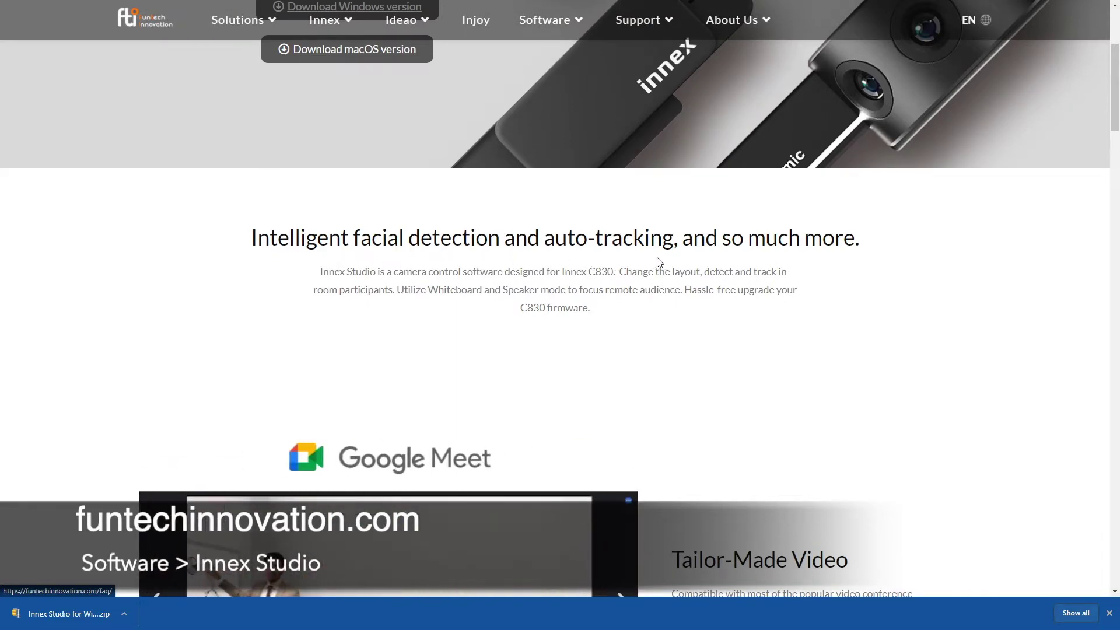
scroll(671, 274, down, 4)
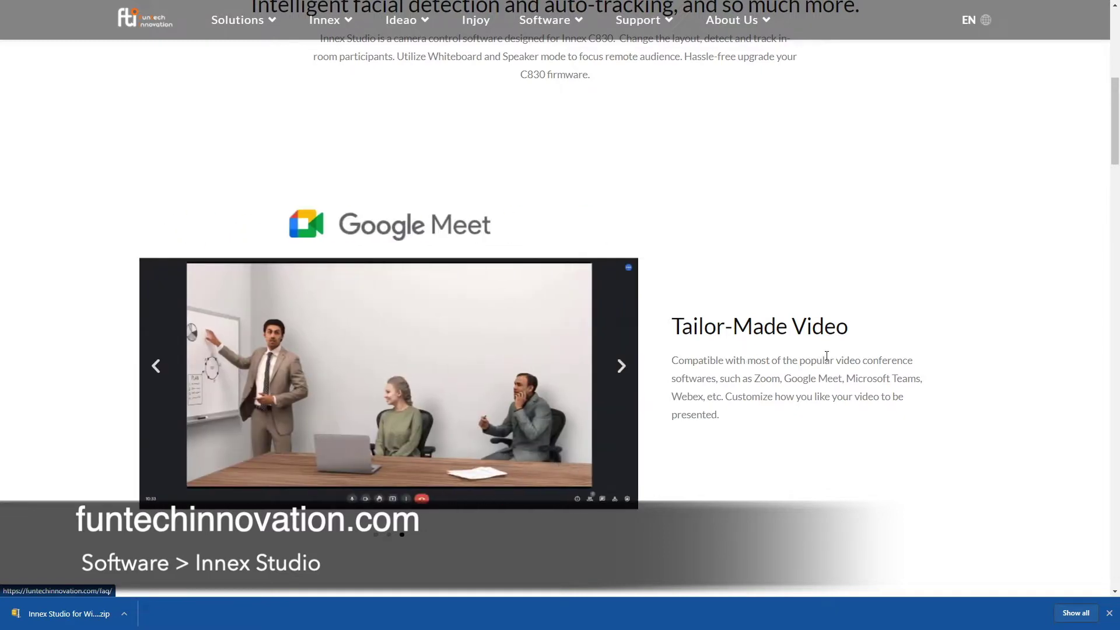
scroll(832, 362, down, 9)
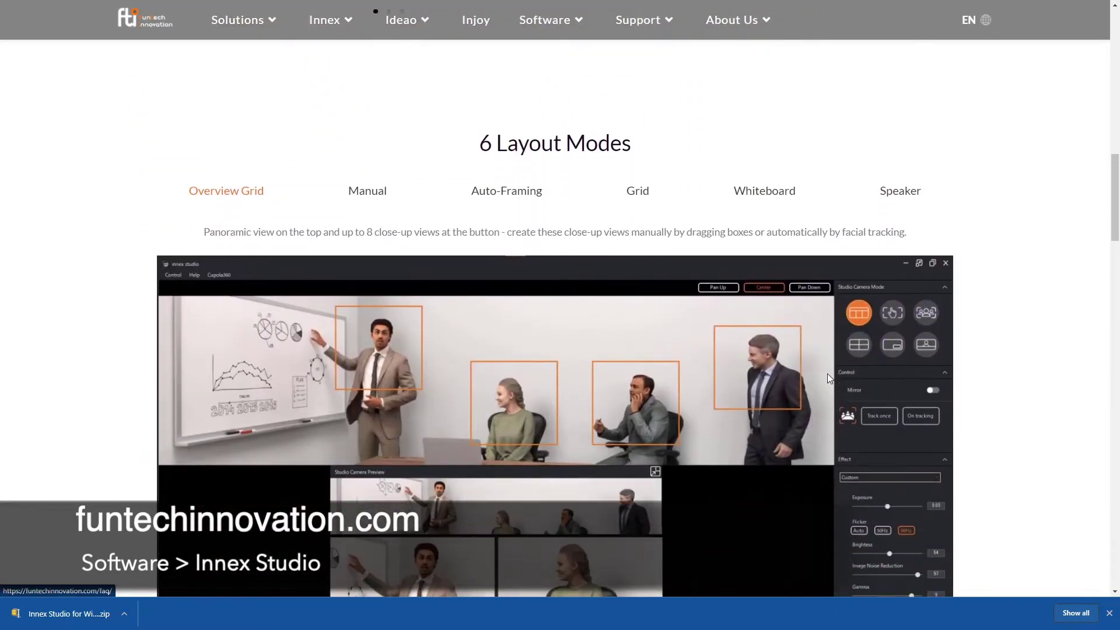
scroll(341, 264, down, 1)
scroll(251, 194, down, 1)
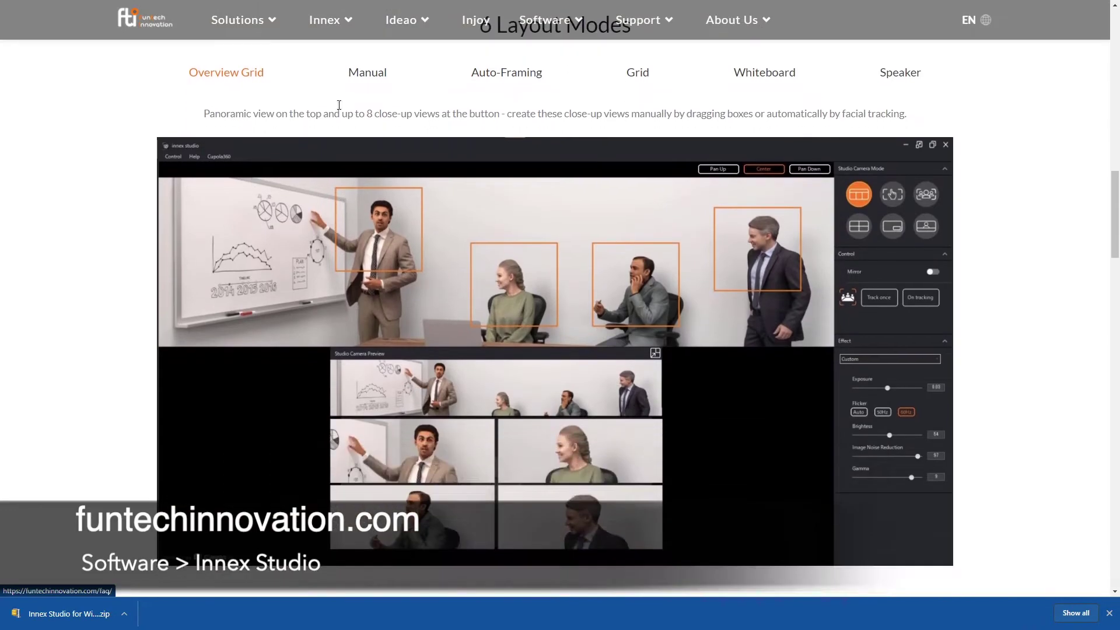
View the Manual, Auto-Framing, Grid, Whiteboard and Speaker layout mode descriptions and return to Overview Grid.
click(371, 80)
click(487, 80)
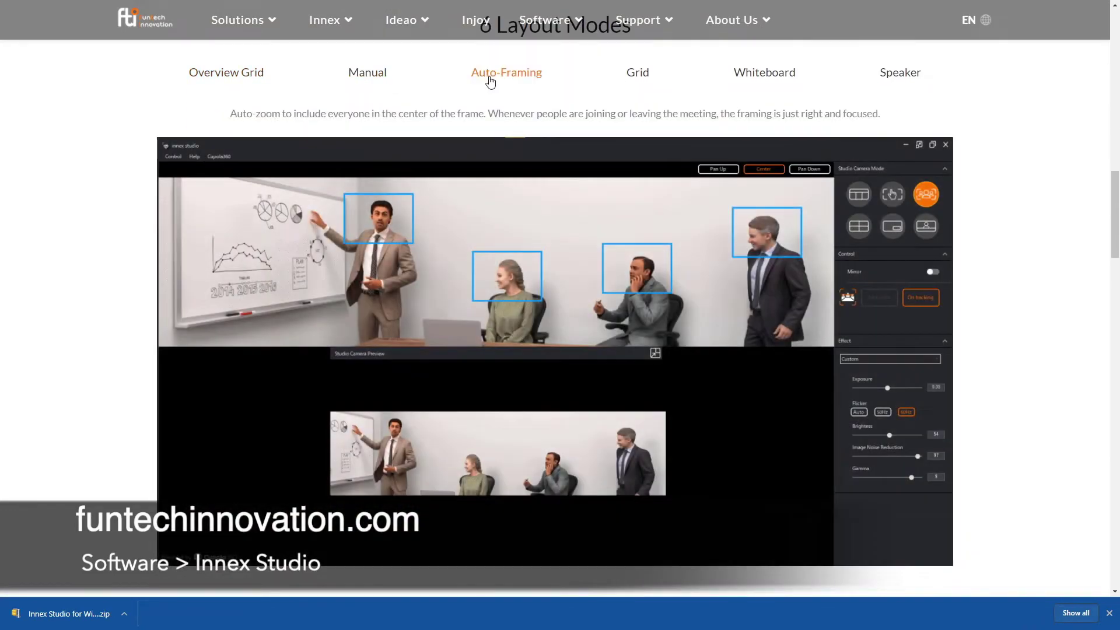
click(626, 80)
click(764, 81)
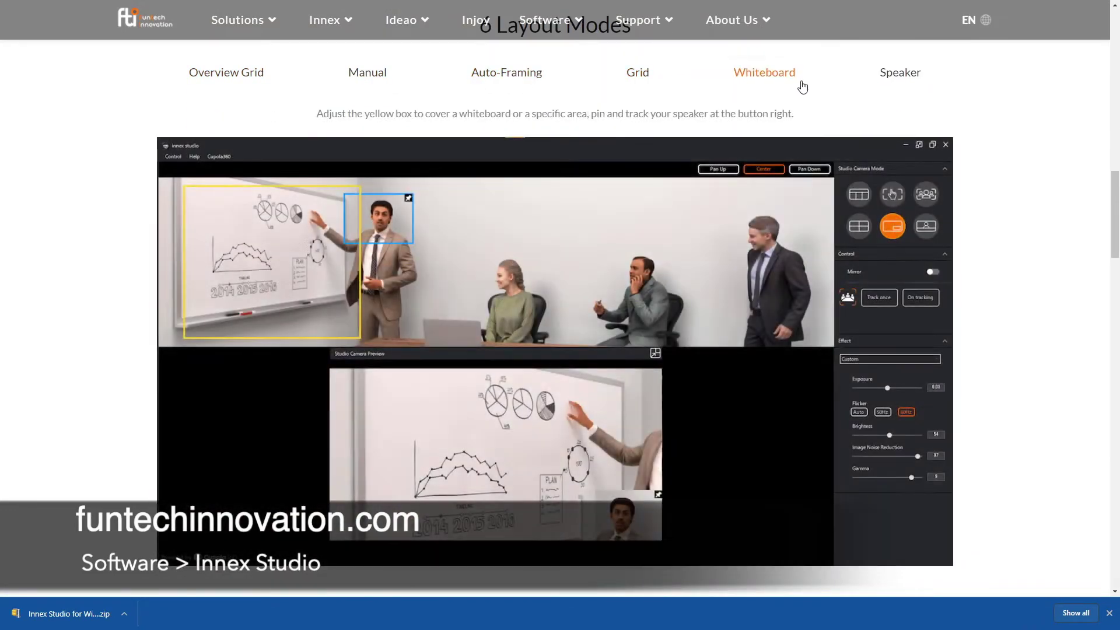
click(896, 85)
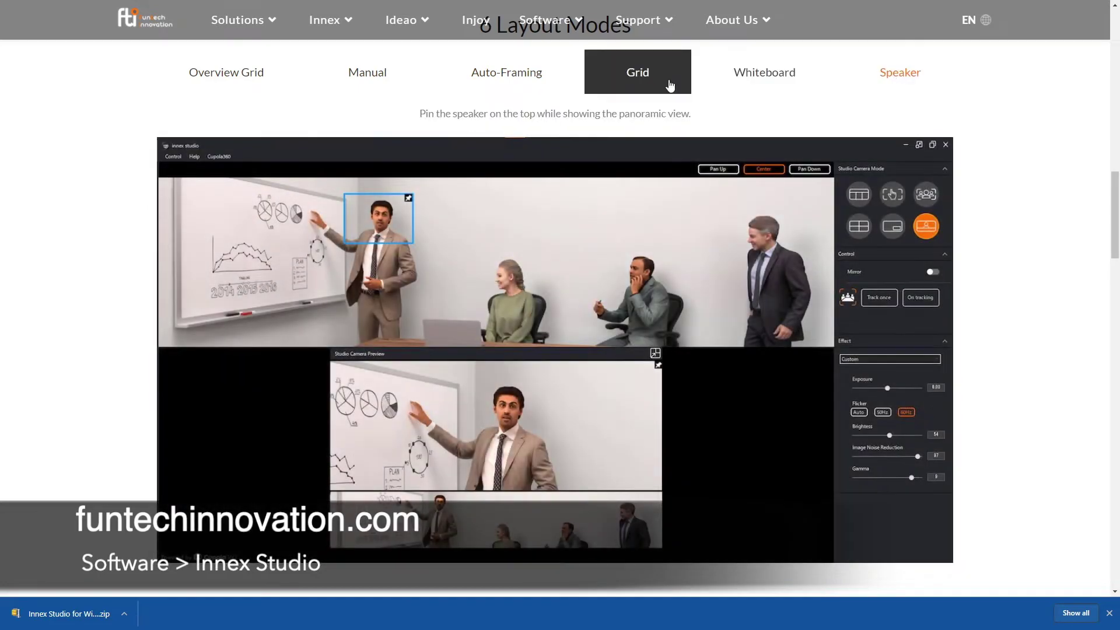
click(262, 79)
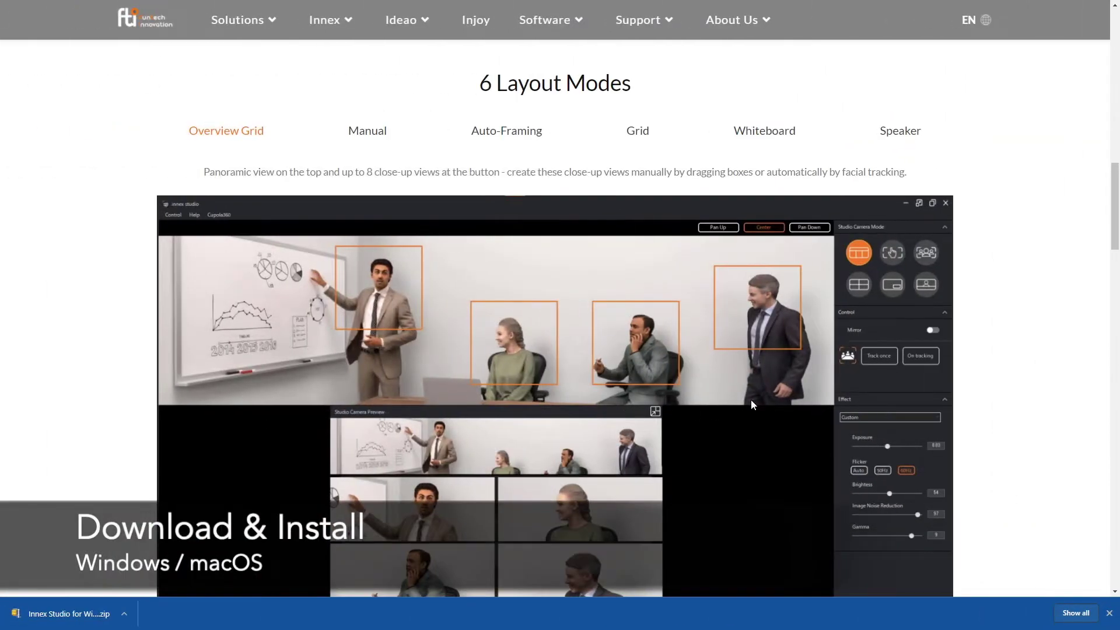
Install innex studio from the downloaded Windows setup file into the existing C:\Program Files\Cupola360\innex studio folder and launch it.
scroll(751, 400, up, 5)
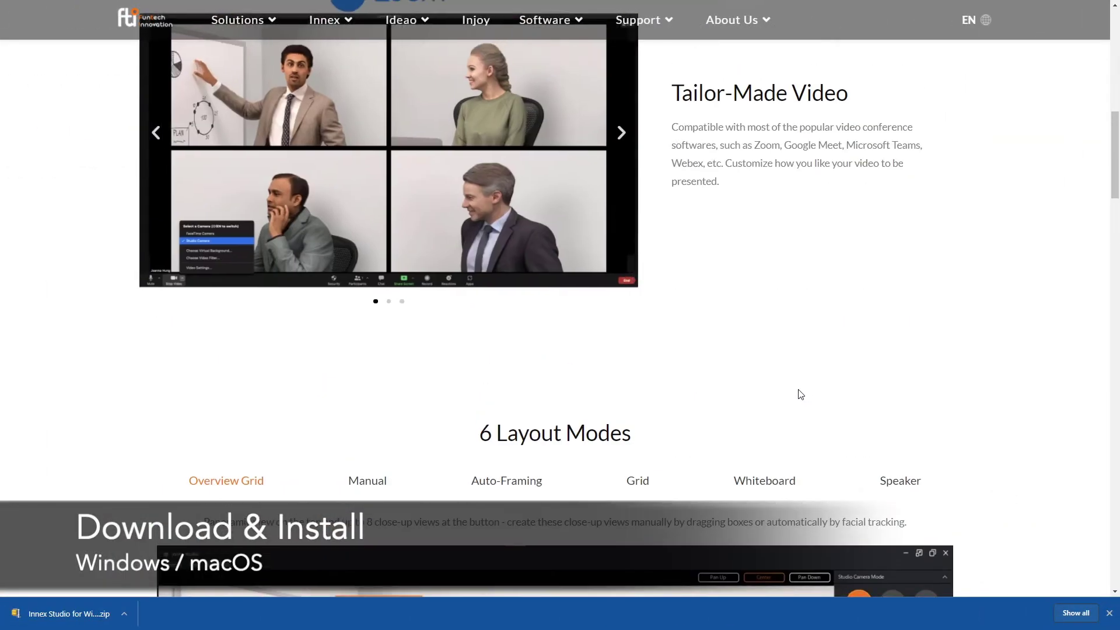
scroll(800, 395, up, 10)
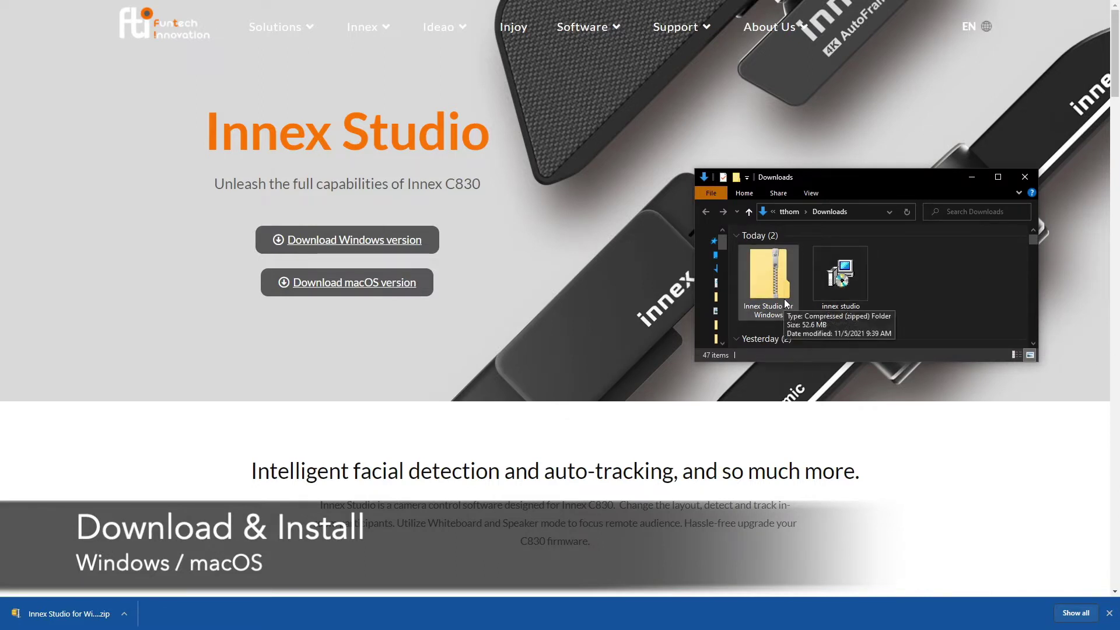
double_click(854, 293)
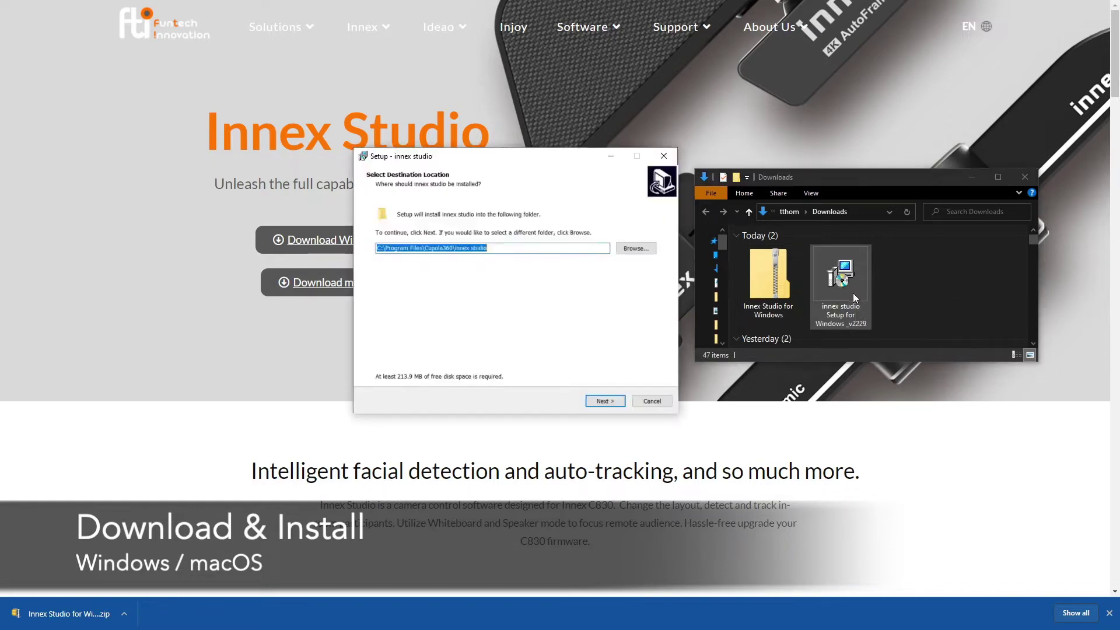
click(607, 406)
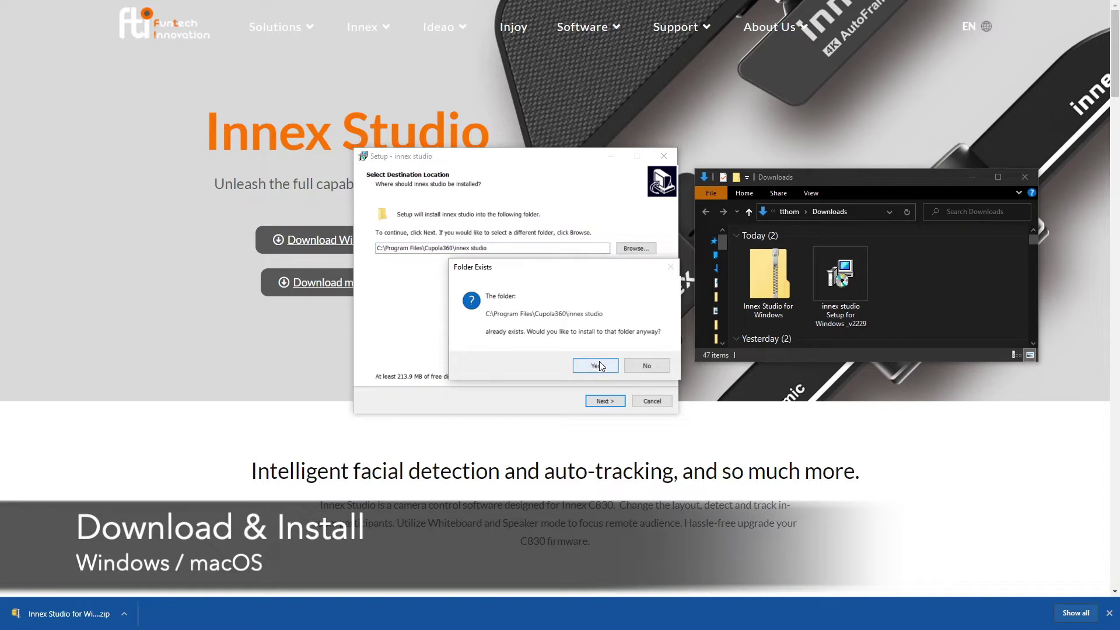
click(599, 365)
click(606, 401)
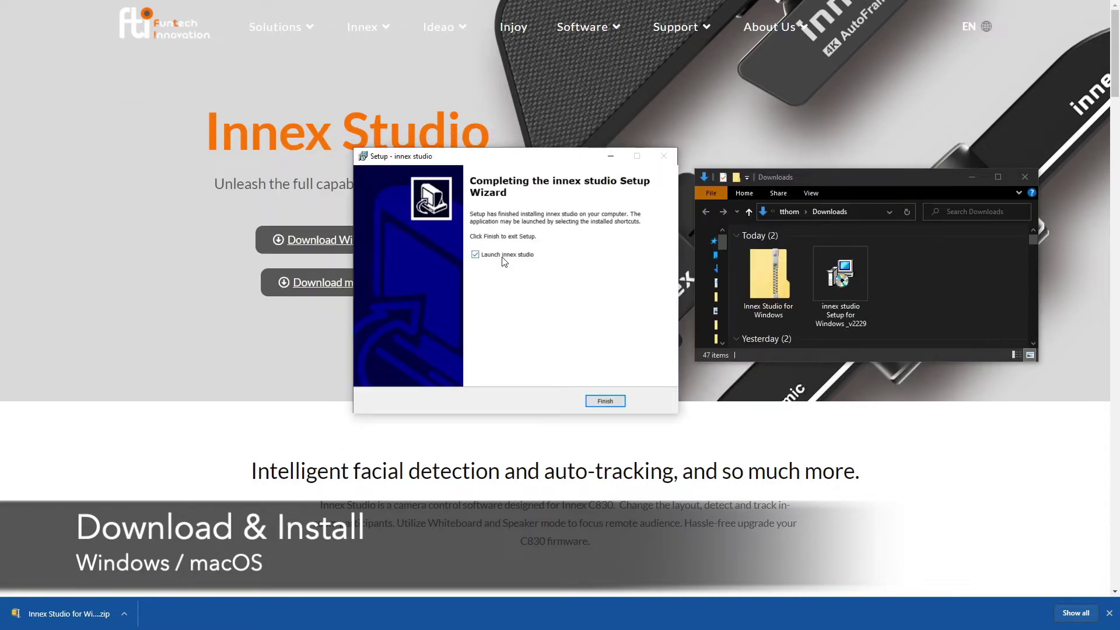
click(605, 401)
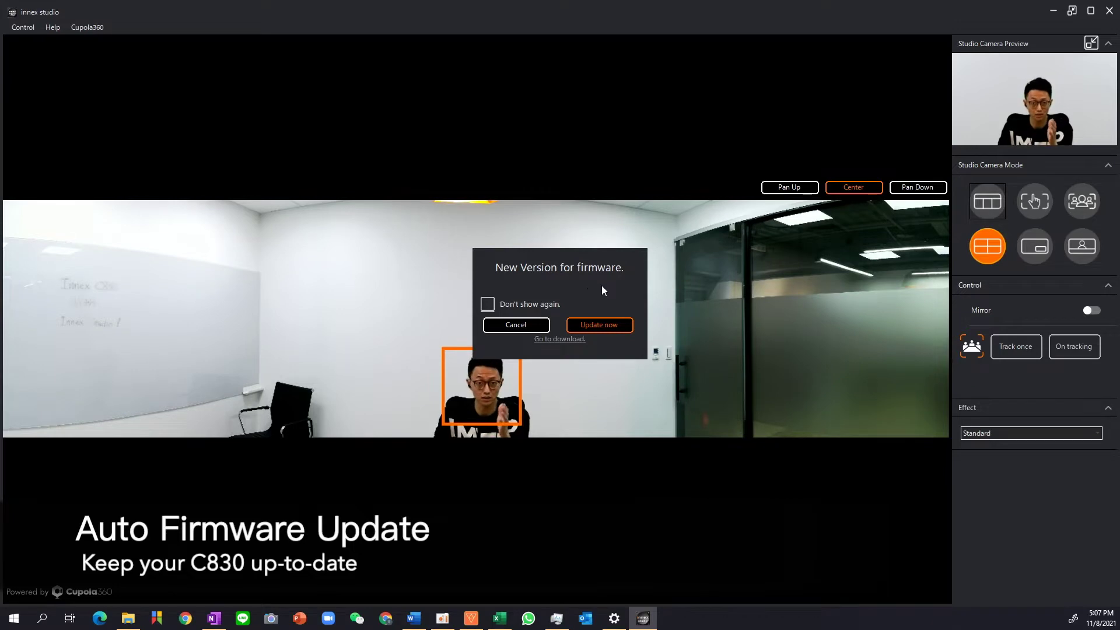
Accept the new firmware version, update the camera firmware and close the update checker.
click(589, 324)
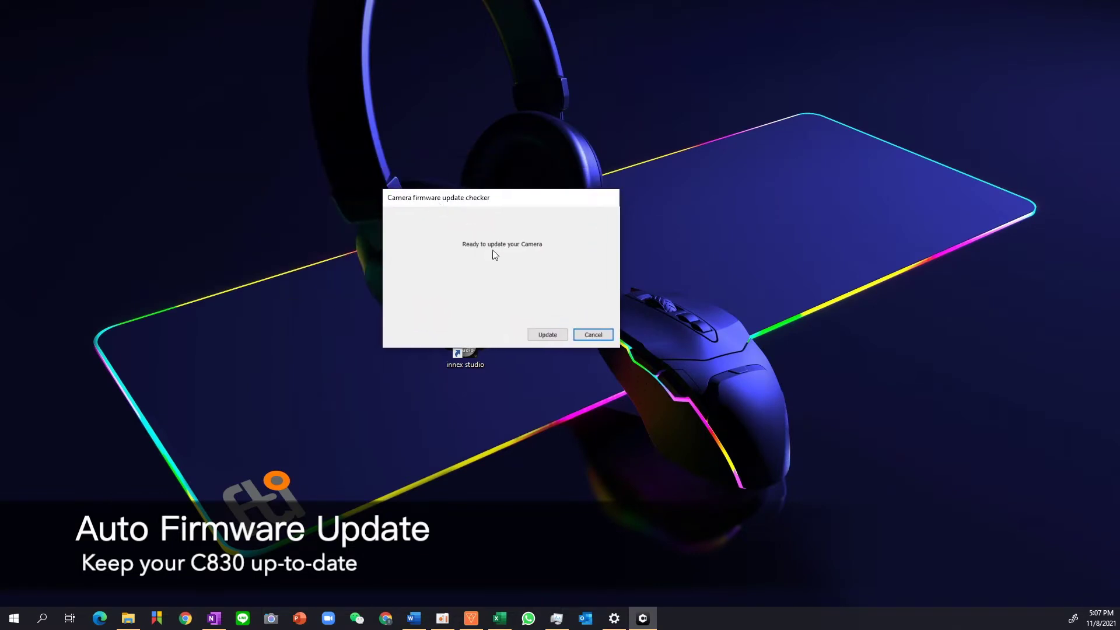
click(547, 334)
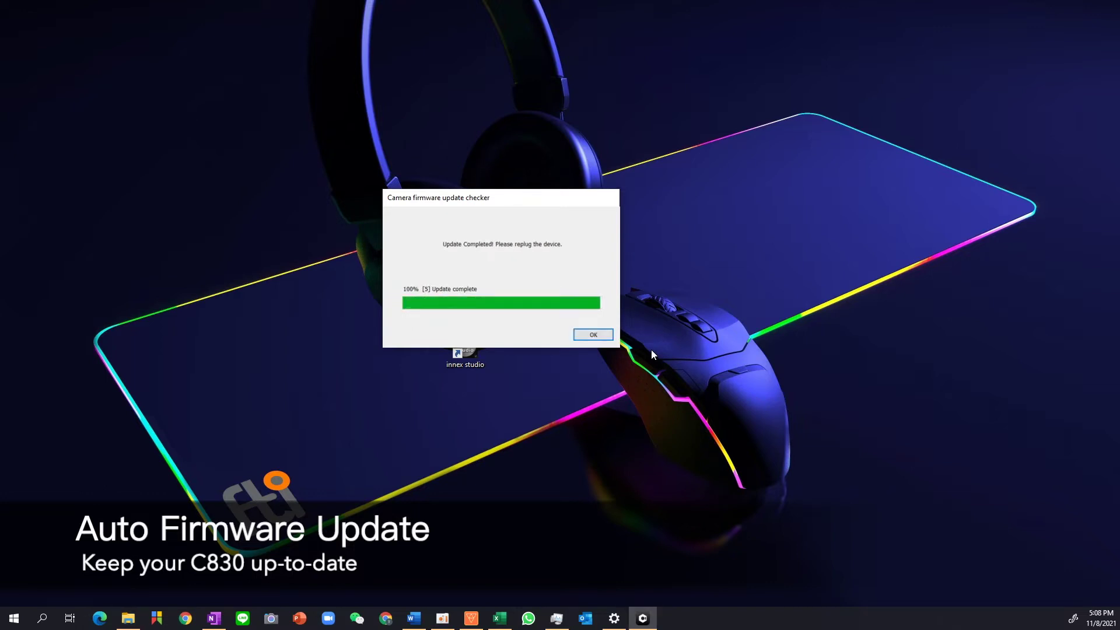
click(602, 337)
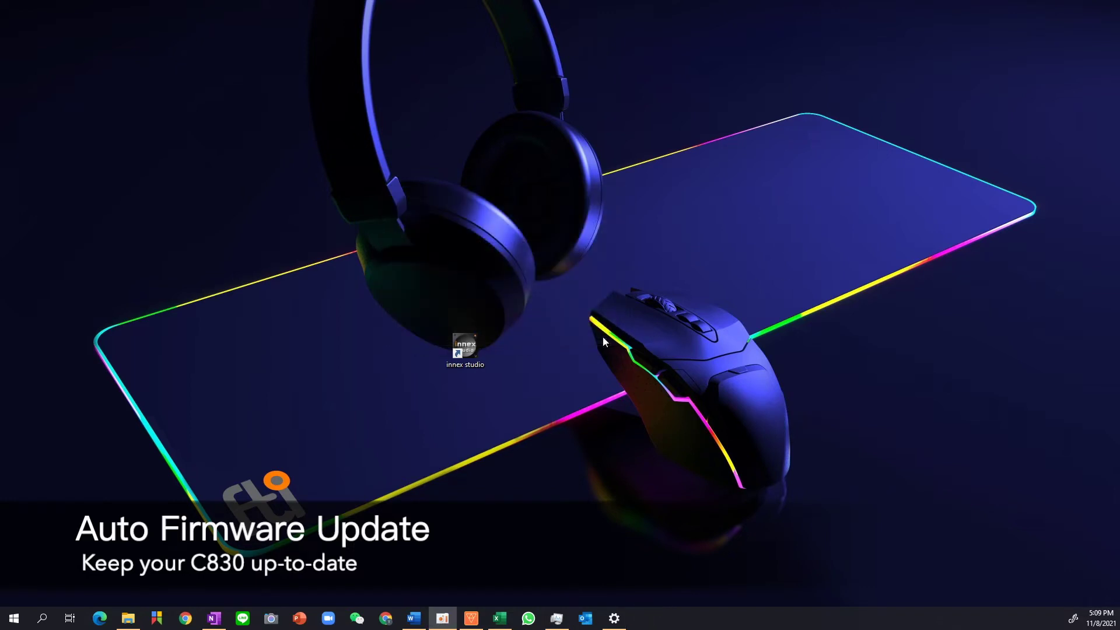
Start innex studio from the desktop and place the Studio Camera preview beneath the panoramic view.
double_click(461, 362)
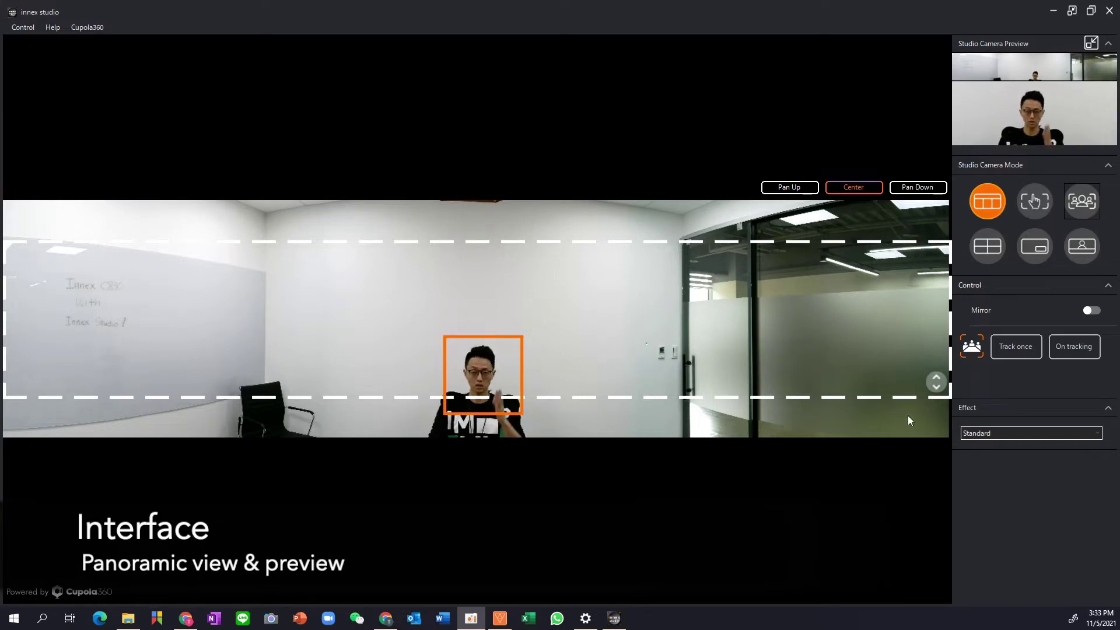
click(1090, 44)
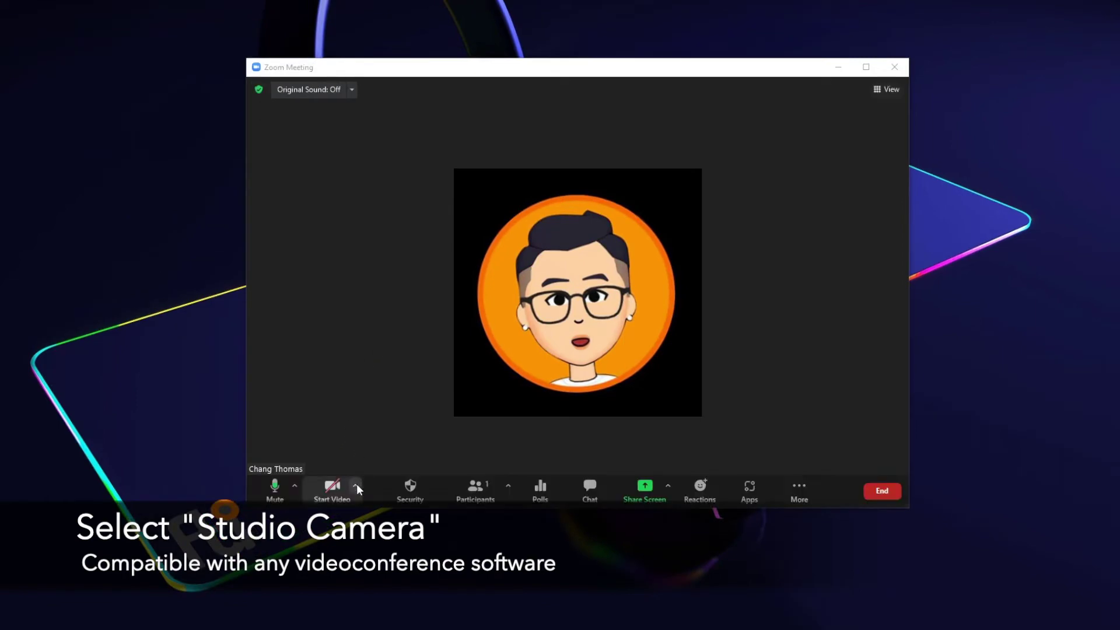
Choose Studio Camera as the camera in the Zoom meeting and start the video.
click(355, 485)
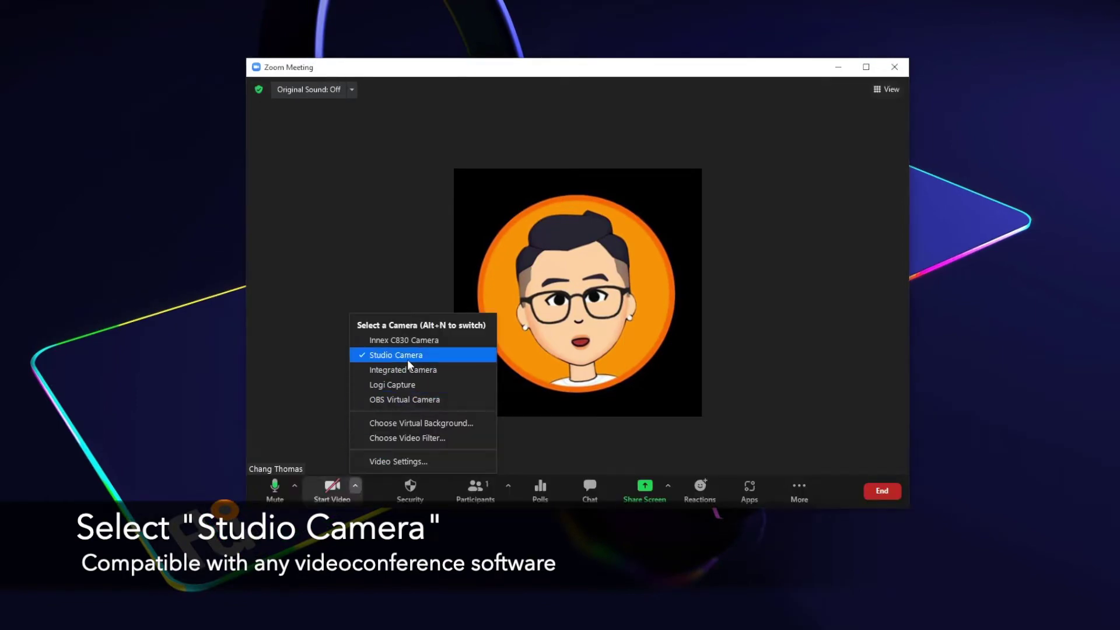
click(344, 485)
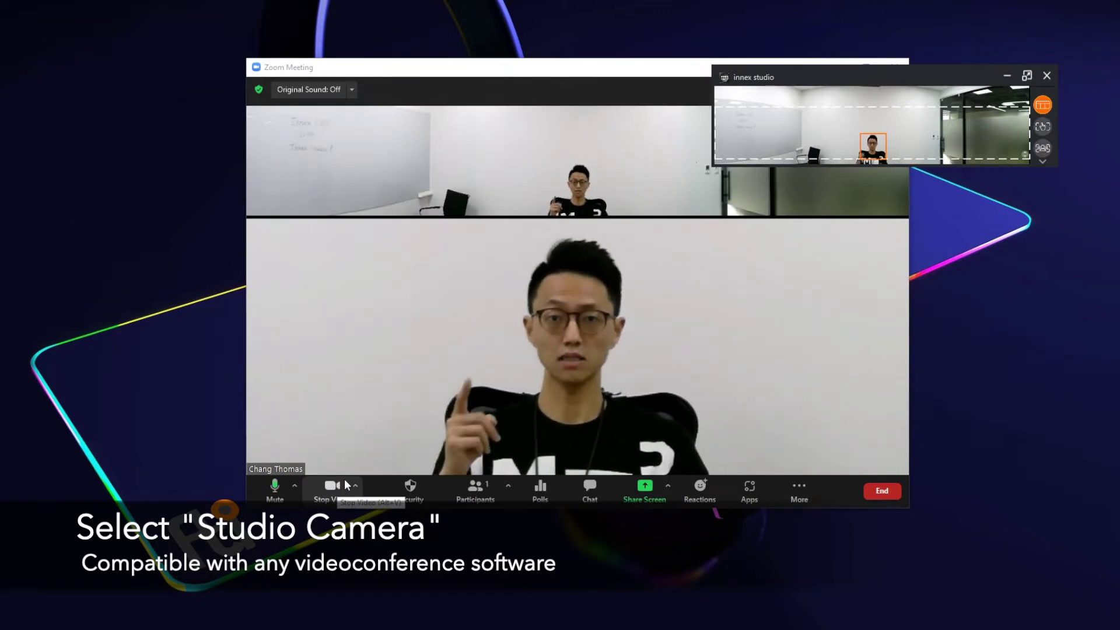
Expand innex studio to its full window and try out On tracking followed by Track once on the participant.
click(1026, 77)
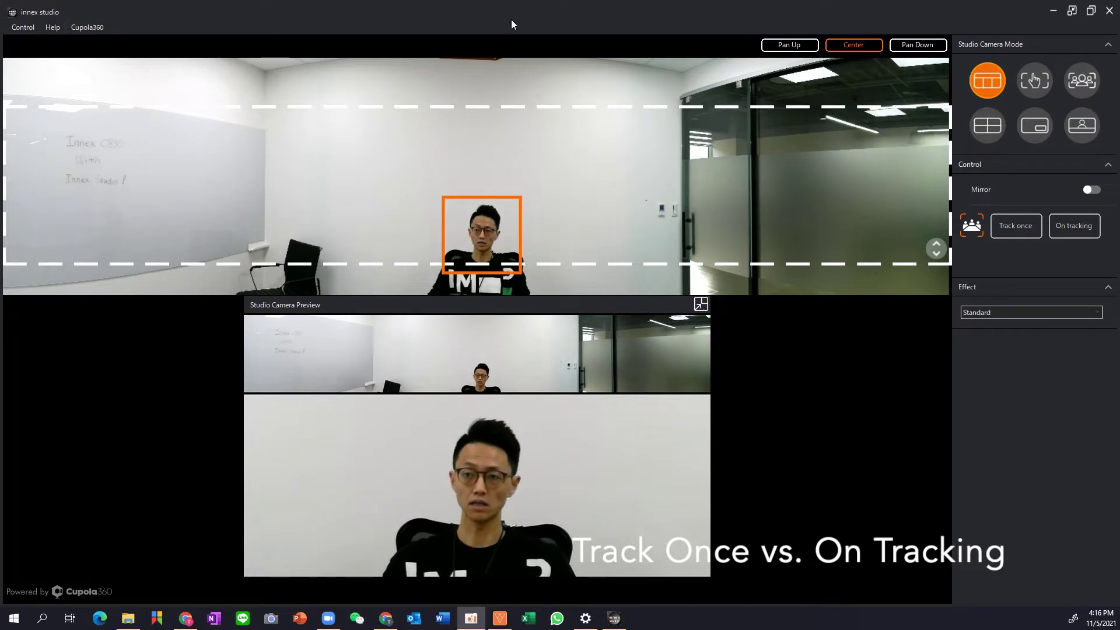
click(1096, 234)
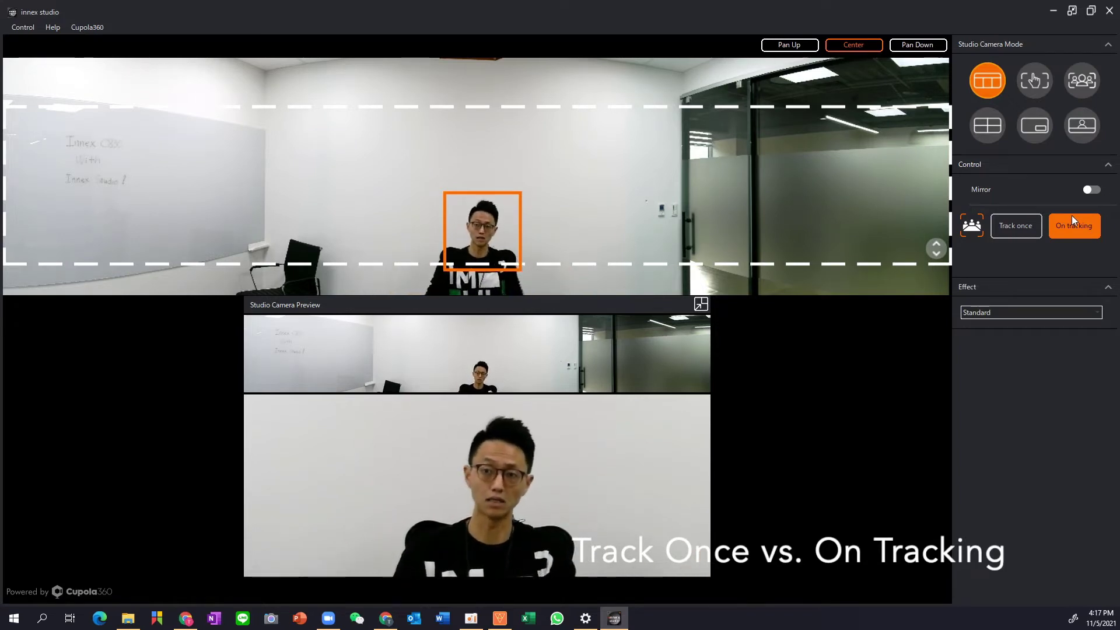
click(1017, 227)
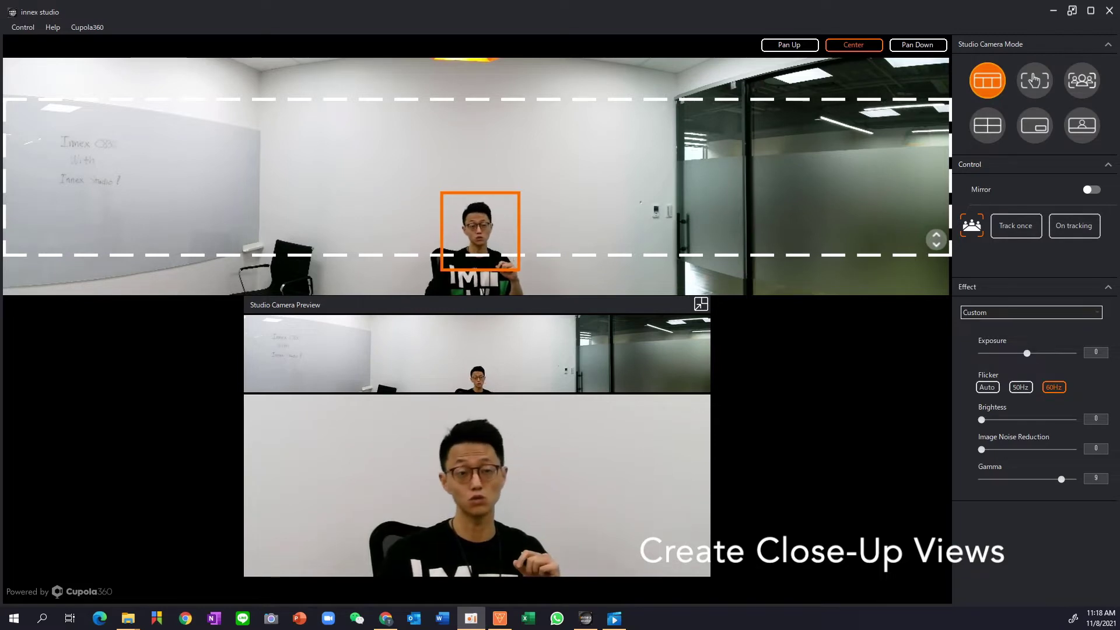
Draw a close-up box around the whiteboard writing in the panoramic view, shift it upward and widen it slightly.
drag(202, 234, 2, 83)
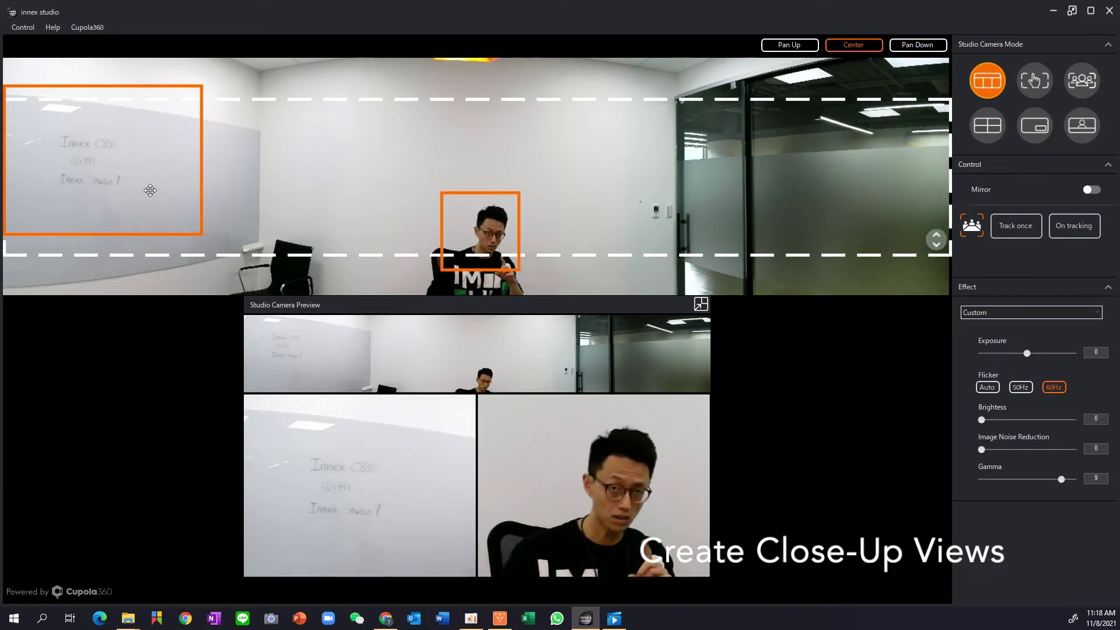
mouse_move(150, 190)
mouse_down()
mouse_move(367, 198)
mouse_move(149, 185)
mouse_move(445, 174)
mouse_move(803, 193)
mouse_move(512, 175)
mouse_move(141, 179)
mouse_up()
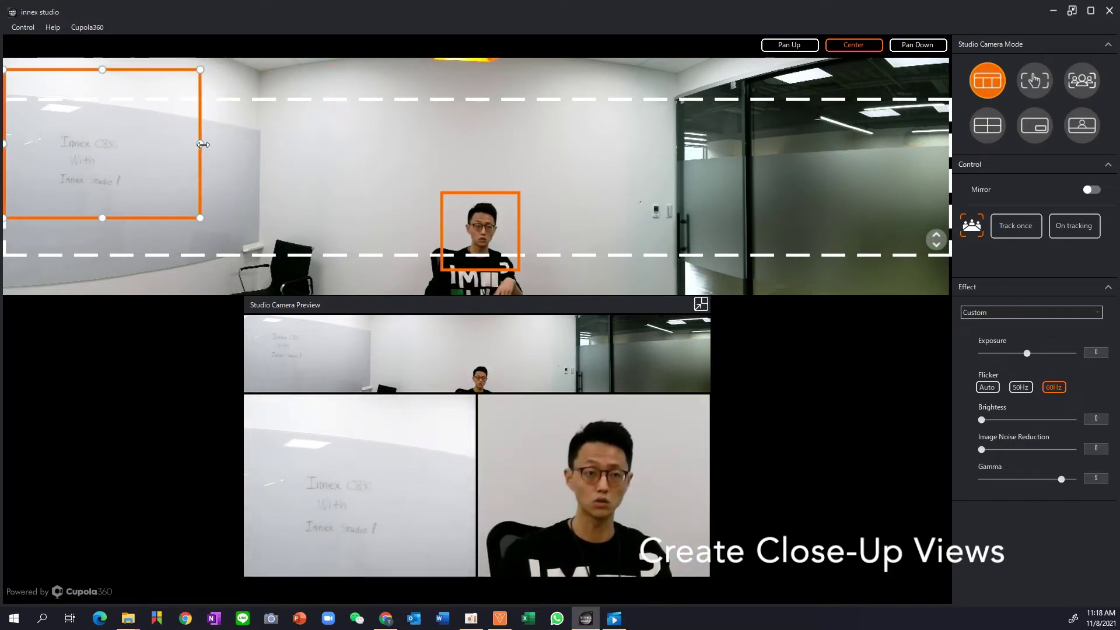
mouse_move(202, 144)
mouse_down()
mouse_move(313, 144)
mouse_move(203, 144)
mouse_up()
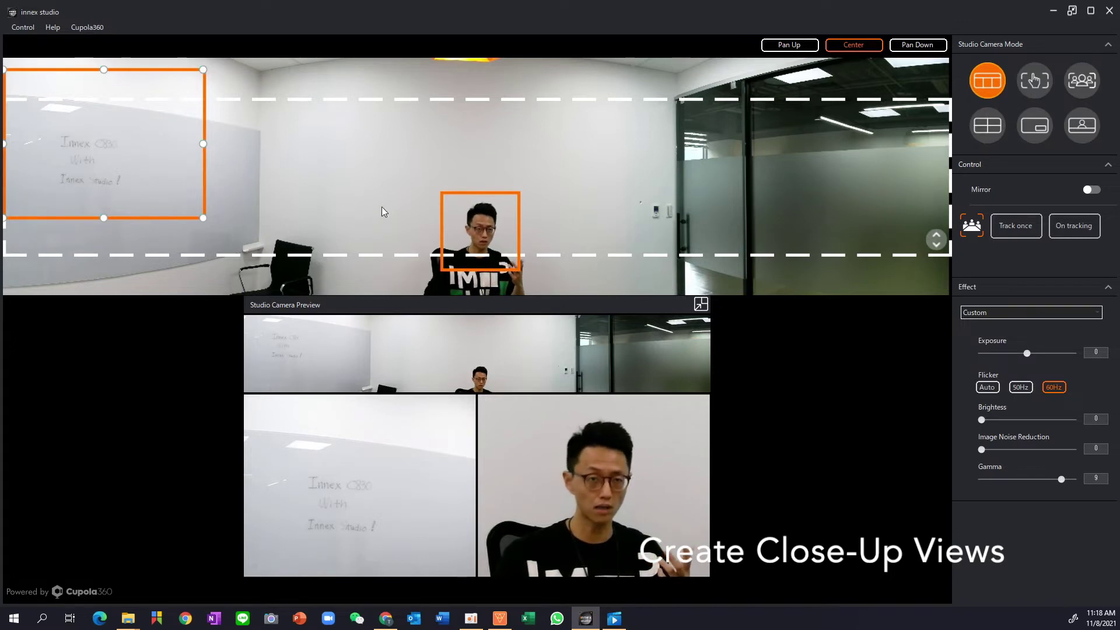
Add close-up boxes on the wall beside the whiteboard, at the glass wall's edge and on the frosted glass, repositioning the last one.
drag(247, 121, 365, 220)
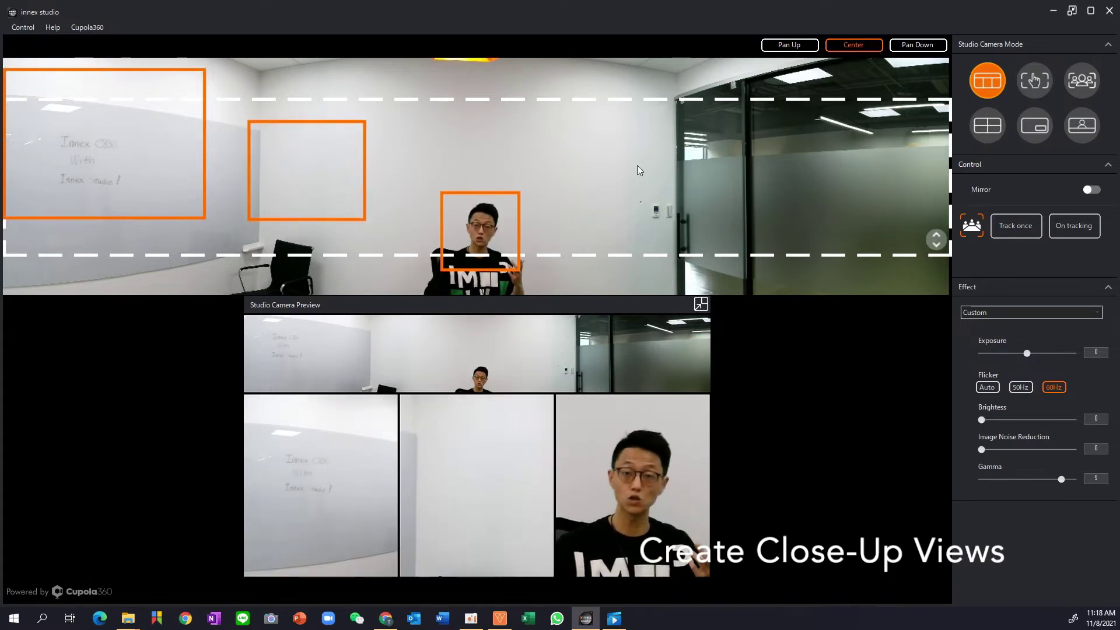
drag(796, 138, 888, 226)
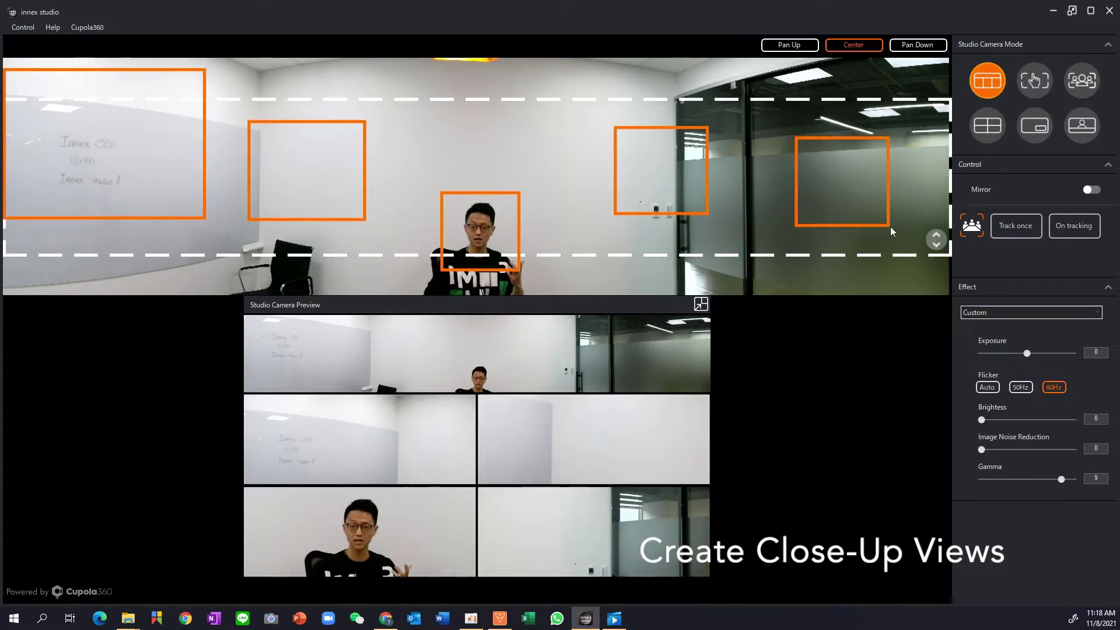
mouse_move(849, 181)
mouse_down()
mouse_move(822, 156)
mouse_move(747, 153)
mouse_move(569, 165)
mouse_move(508, 187)
mouse_move(840, 170)
mouse_move(838, 194)
mouse_up()
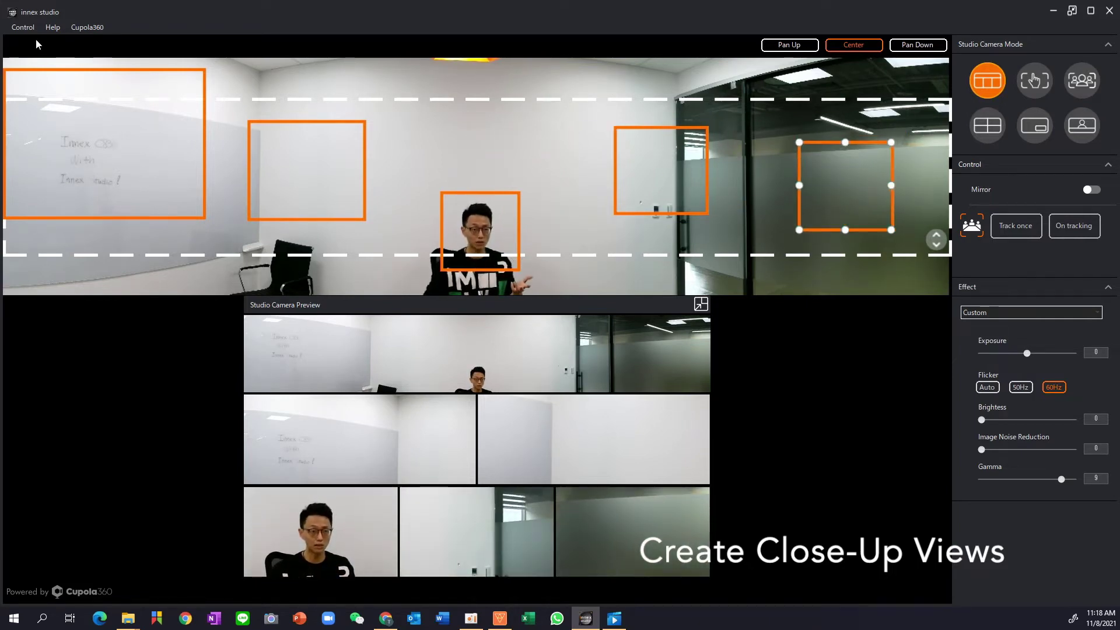
Clear all close-up boxes from the panoramic view.
click(26, 27)
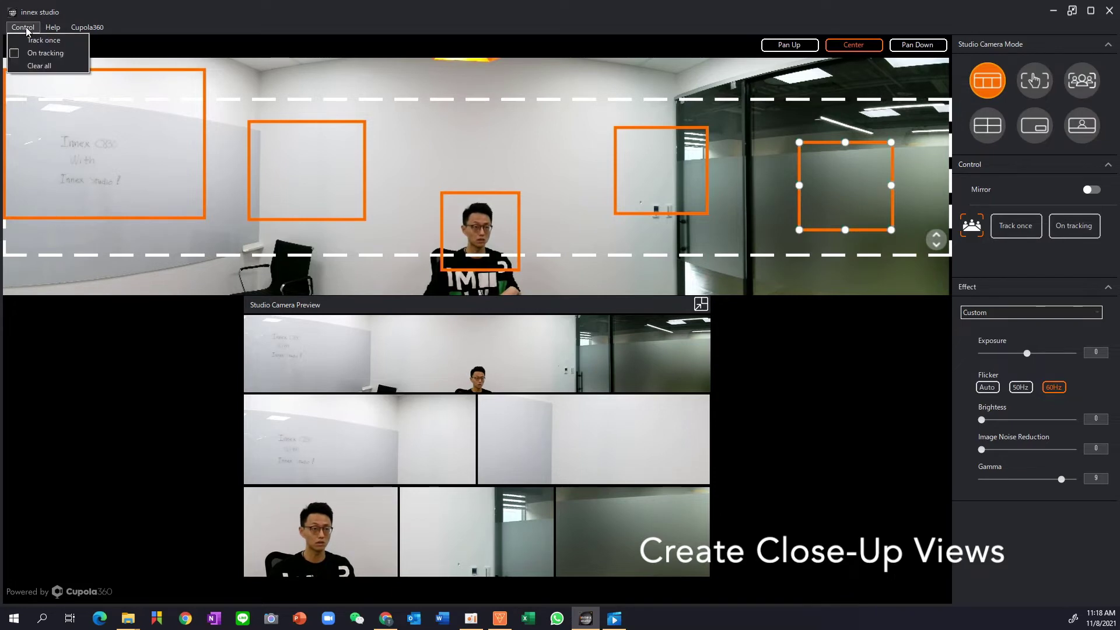
click(39, 67)
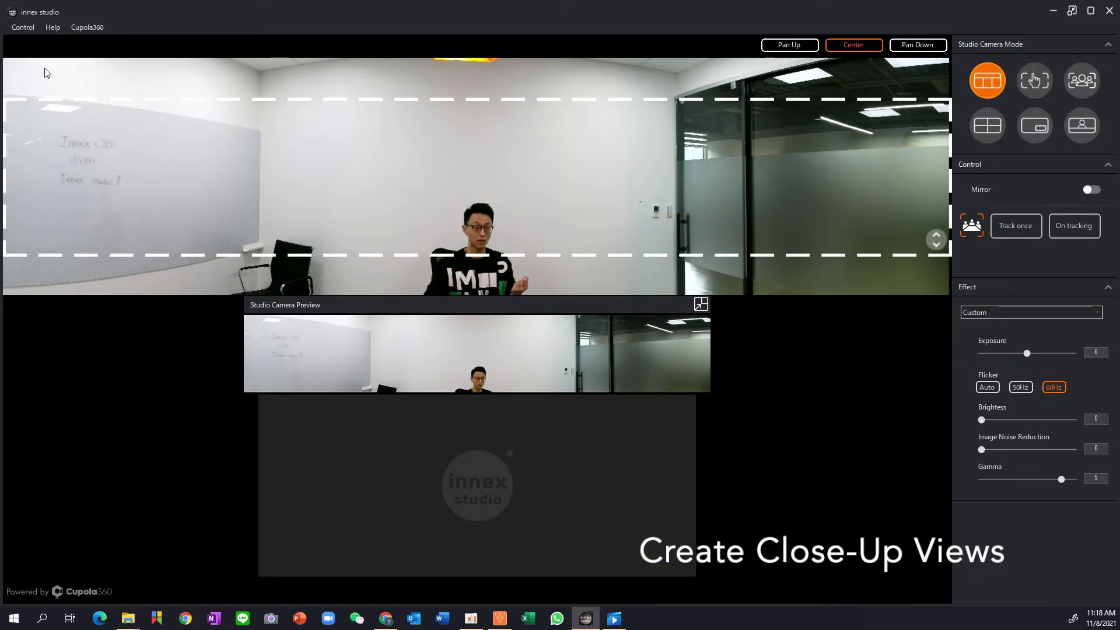
Track the participant once for a close-up and draw a second close-up box around the whiteboard writing.
click(1023, 229)
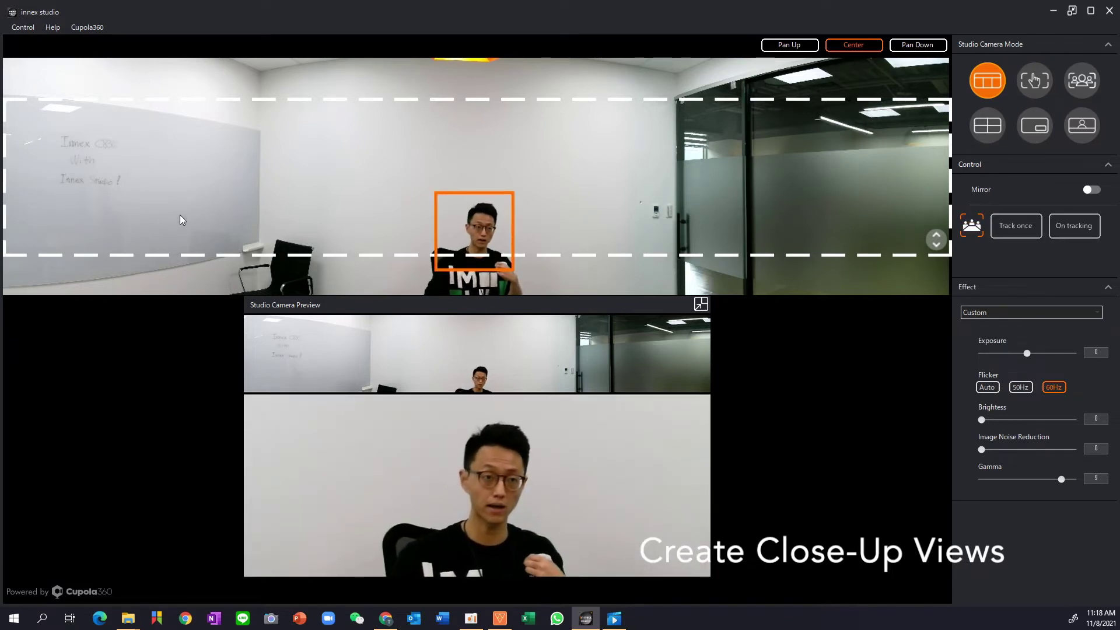
drag(12, 80, 166, 259)
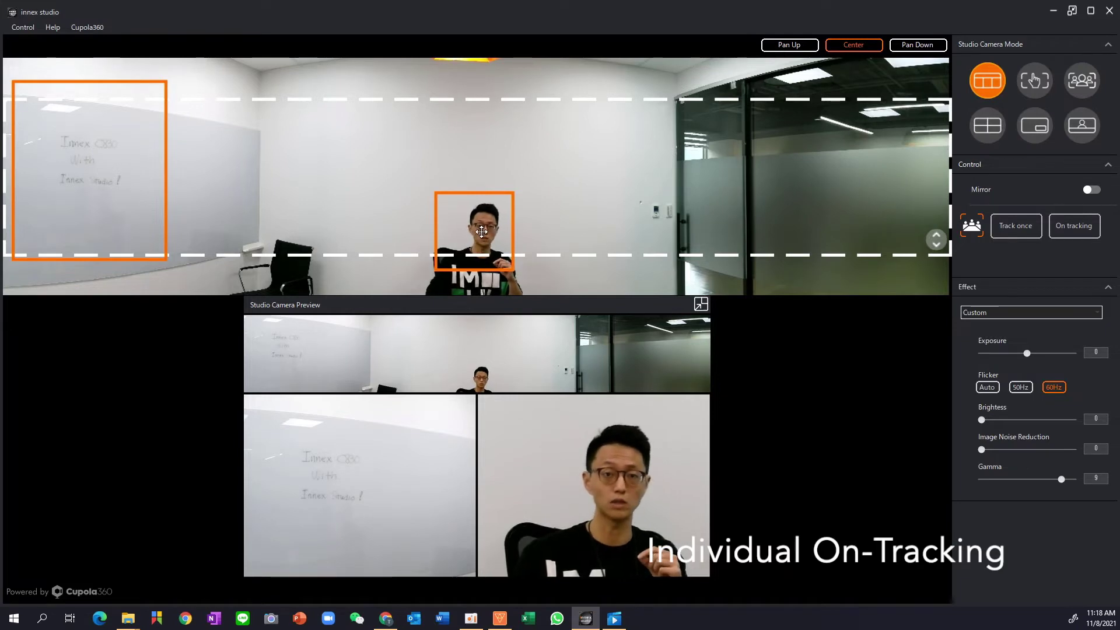
Turn on individual On tracking for the seated participant's close-up box.
right_click(481, 232)
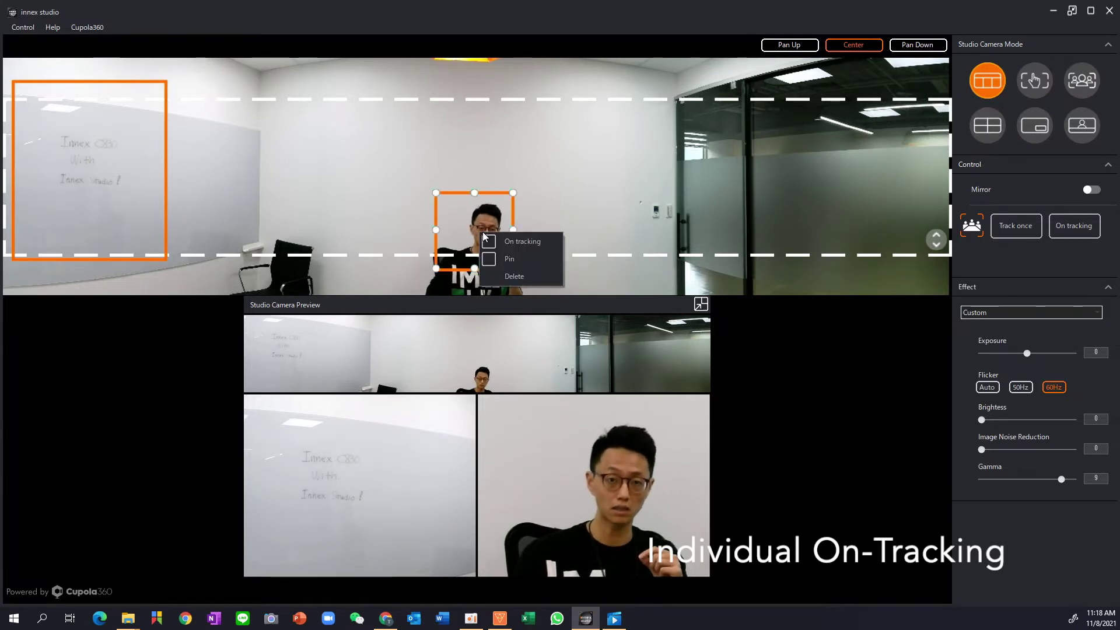
click(509, 244)
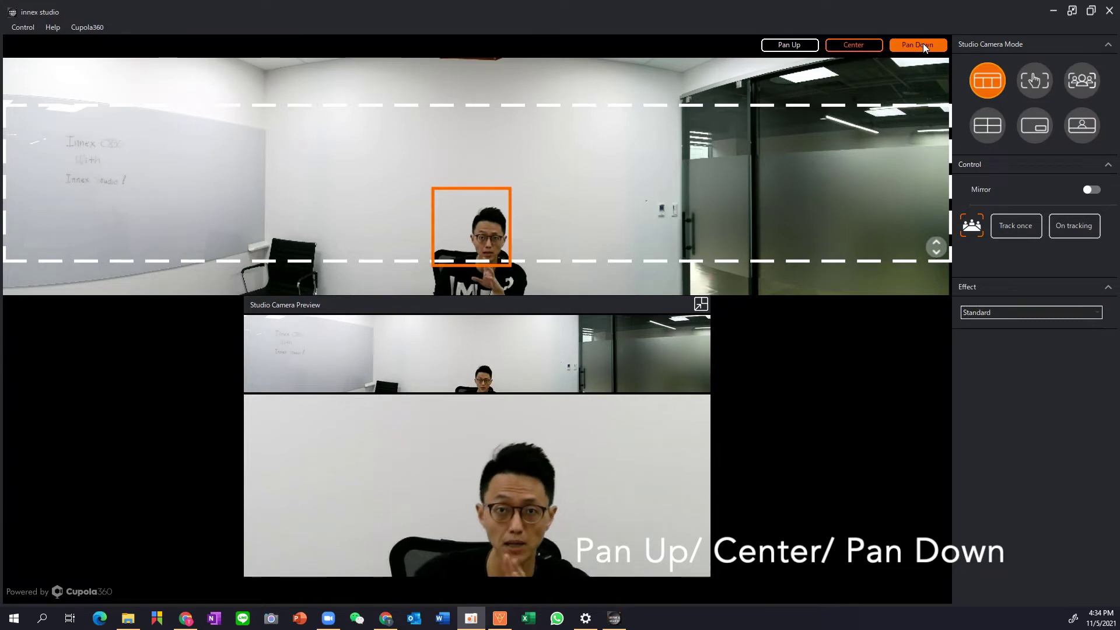
Switch the panoramic view through Pan Up, Center and Pan Down, and shift the dashed overview strip slightly lower.
click(797, 43)
click(851, 46)
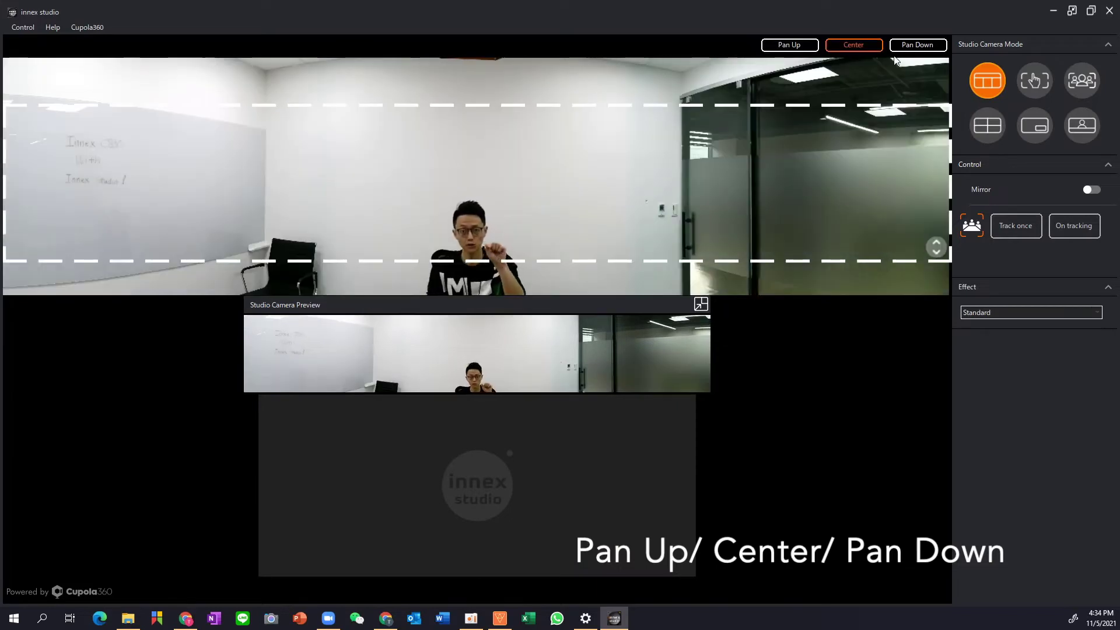
click(913, 42)
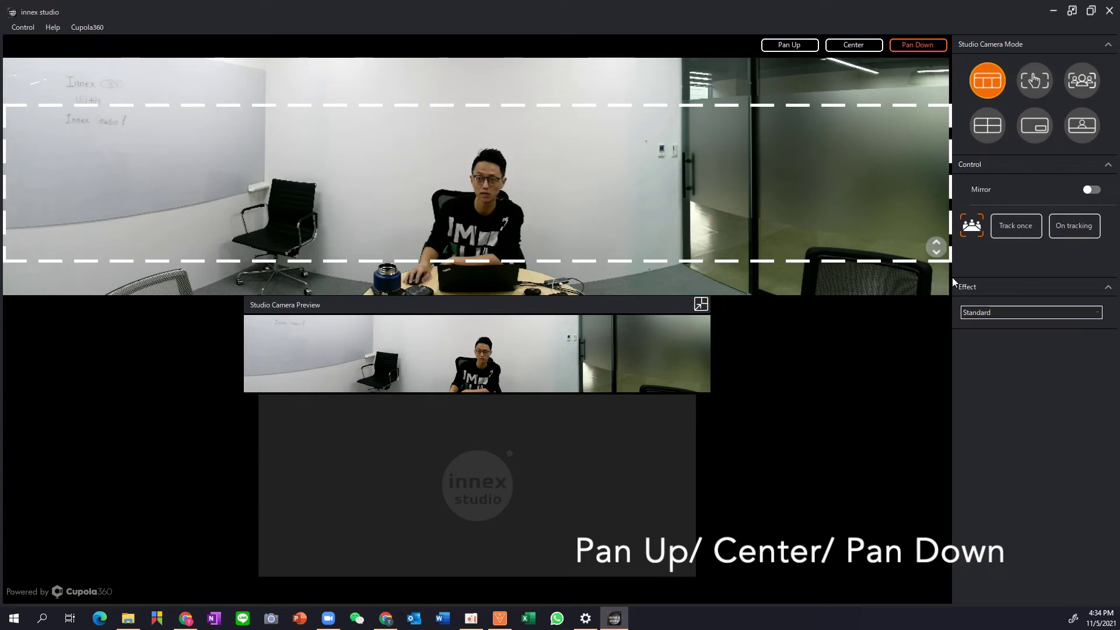
mouse_move(938, 259)
mouse_down()
mouse_move(938, 216)
mouse_move(935, 272)
mouse_up()
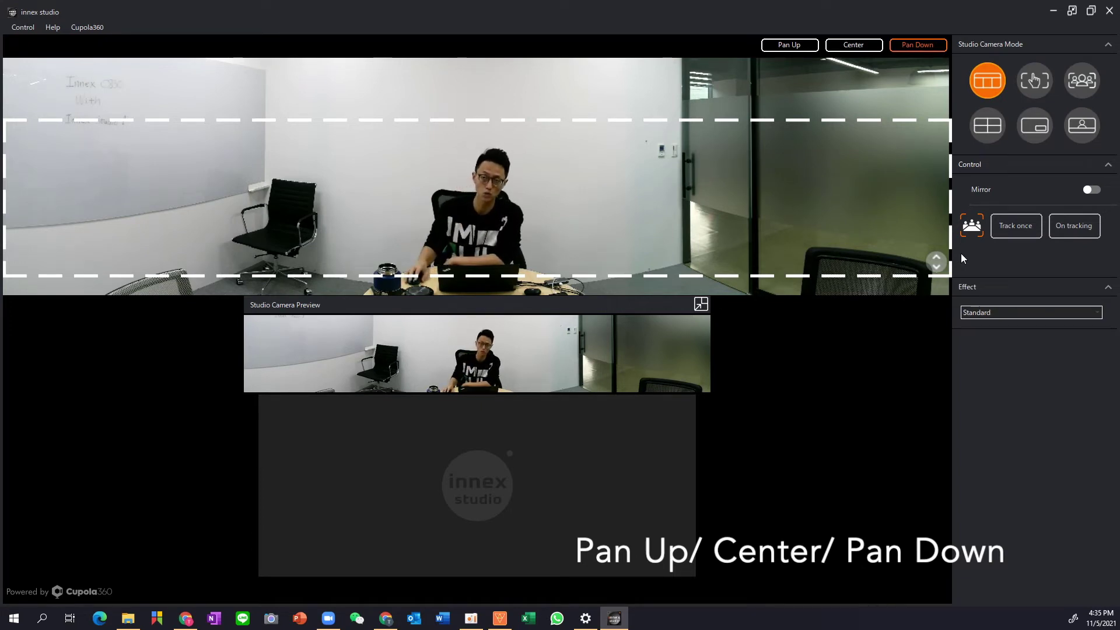
Compare the Center and Pan Down panoramic views, finishing on Pan Down.
click(855, 42)
click(908, 44)
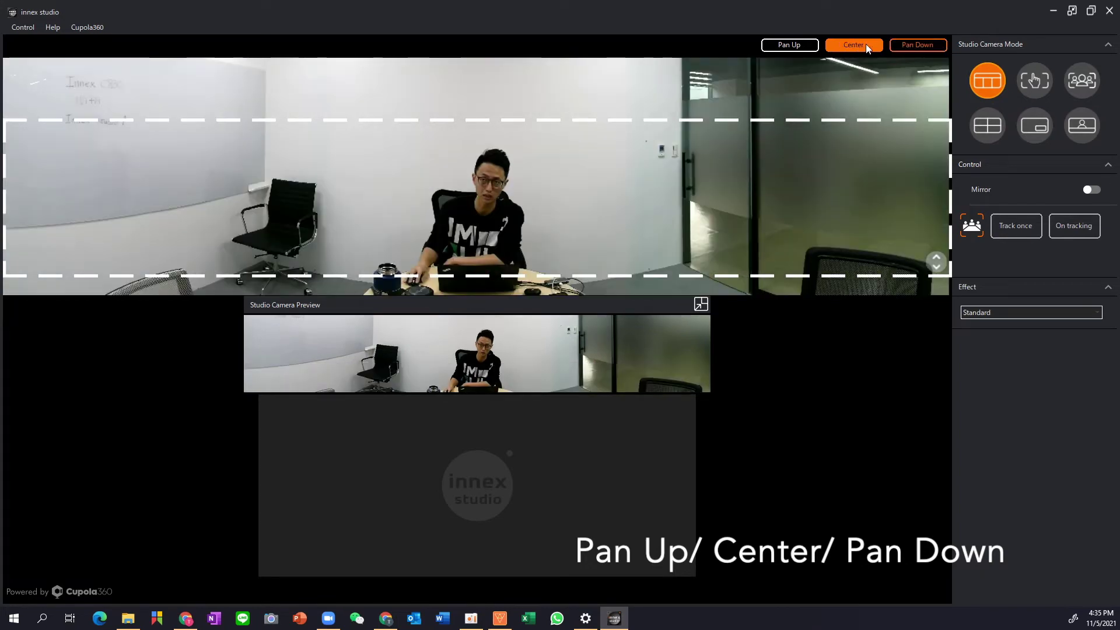
click(865, 44)
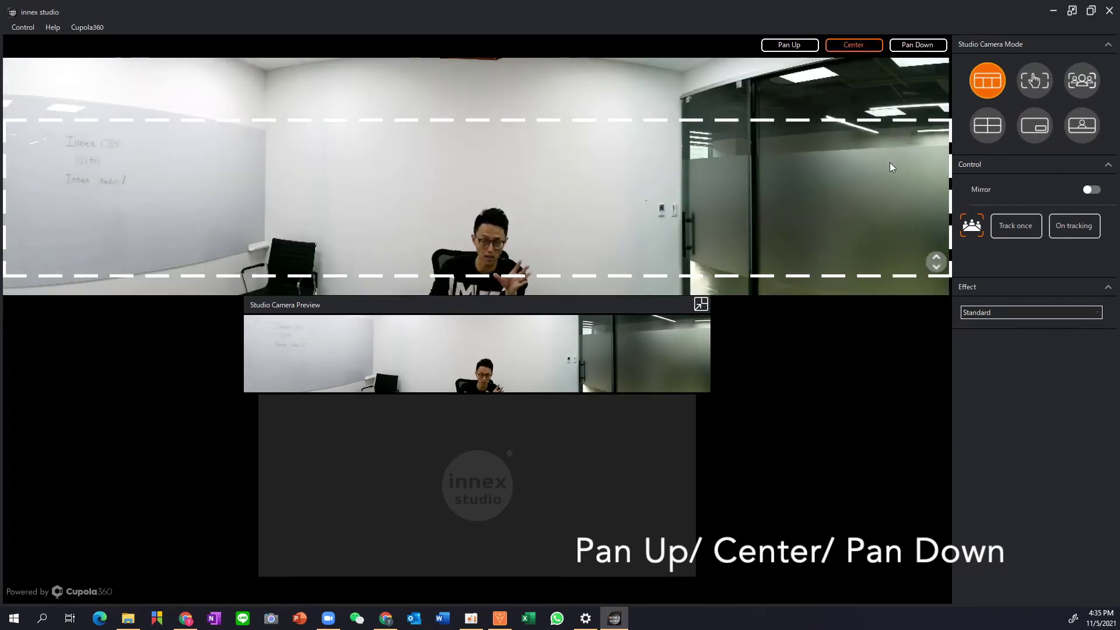
click(920, 44)
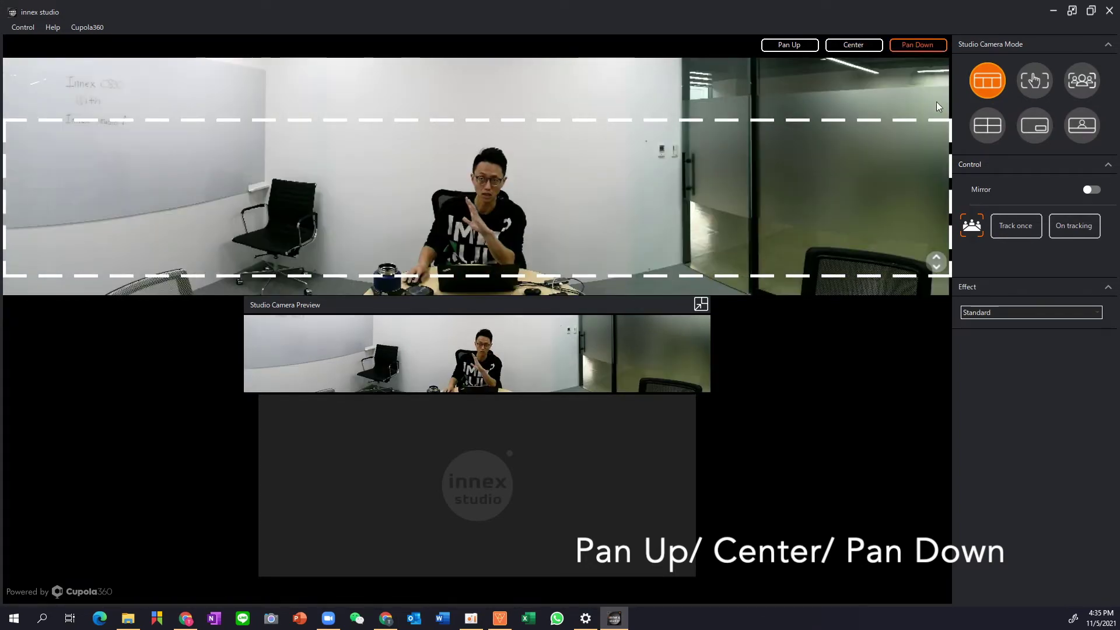
Track the seated participant once for a close-up and turn on continuous On tracking.
click(1012, 227)
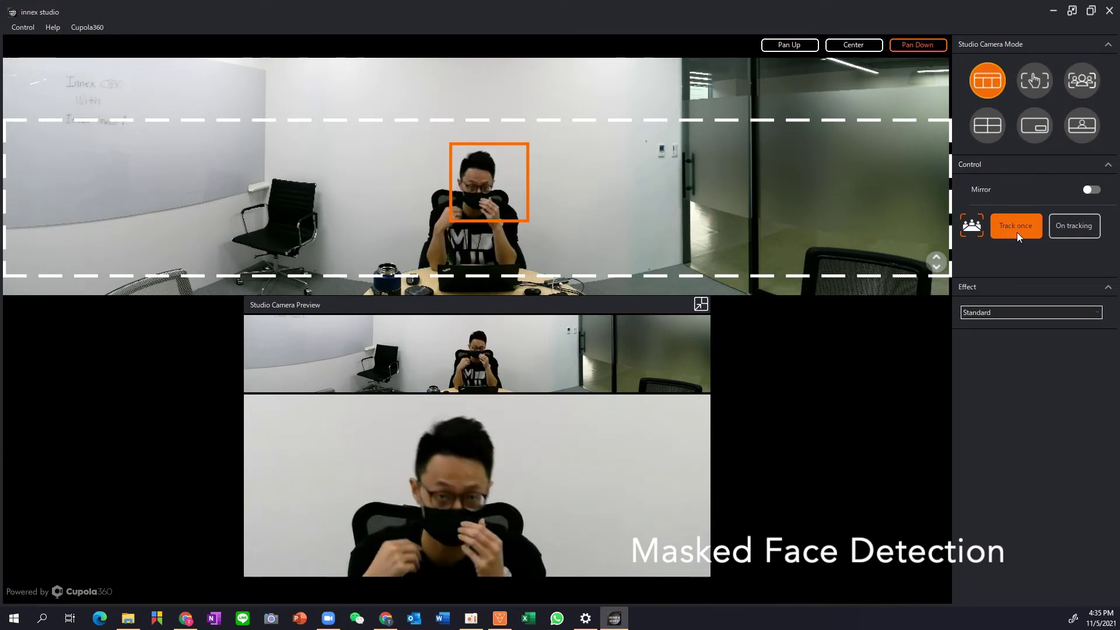
click(1056, 226)
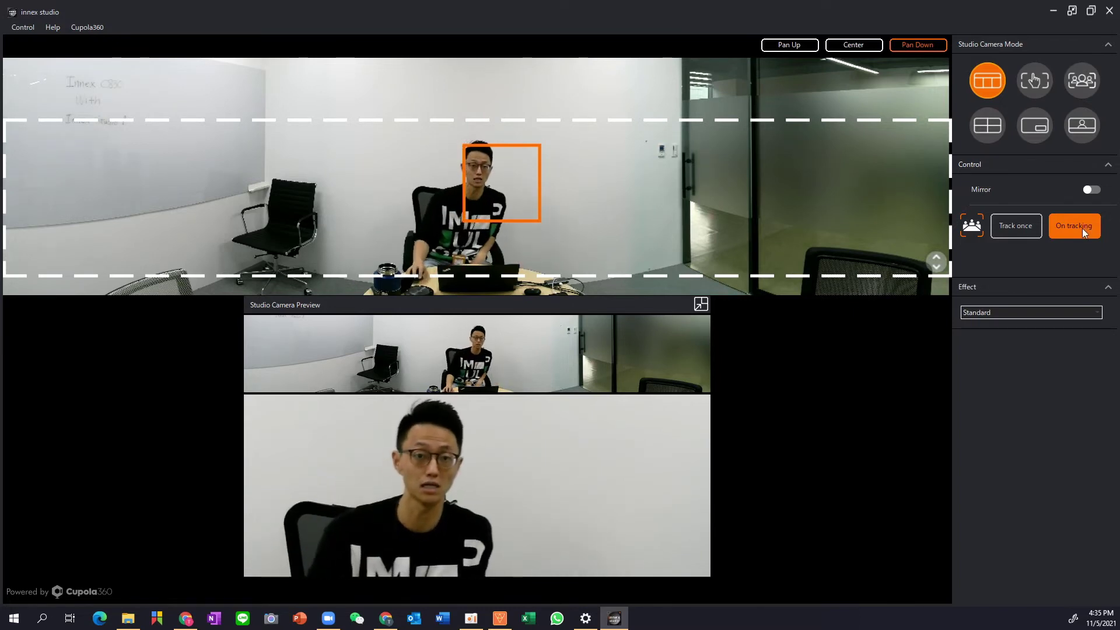
click(1082, 221)
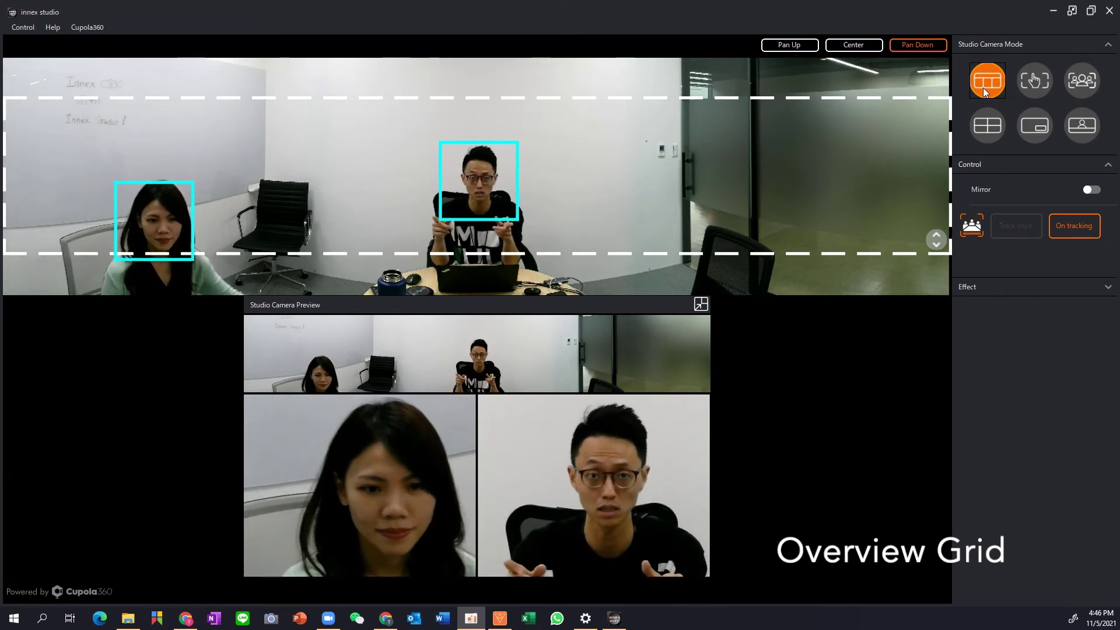
Switch the Studio Camera to Manual mode, narrow the framing box and reposition it around the two seated participants.
click(1035, 89)
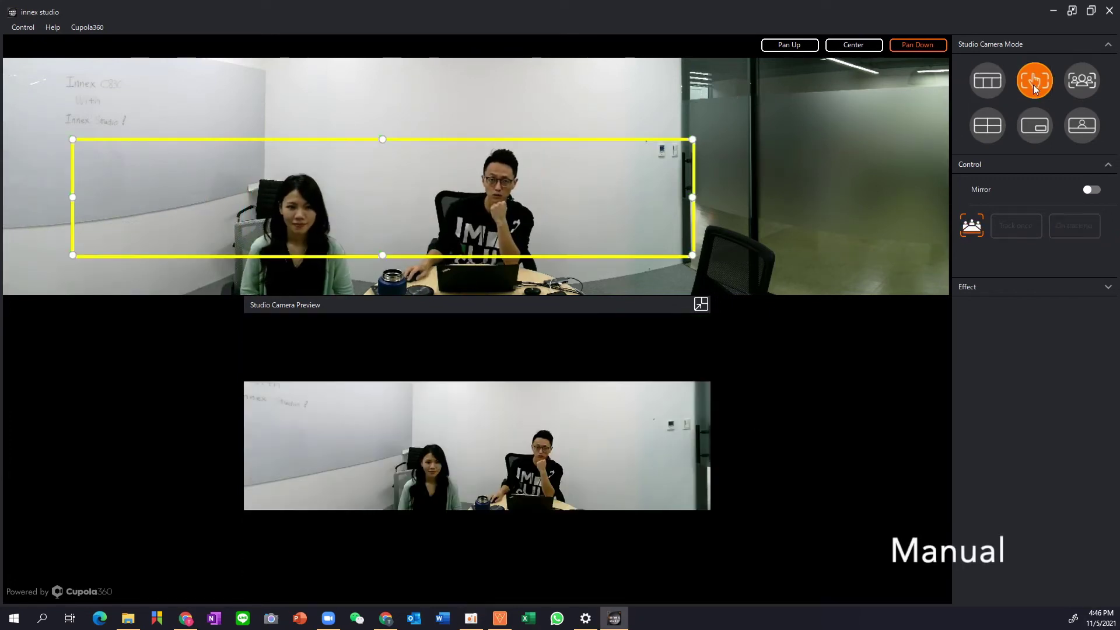
drag(692, 196, 474, 217)
drag(373, 231, 519, 226)
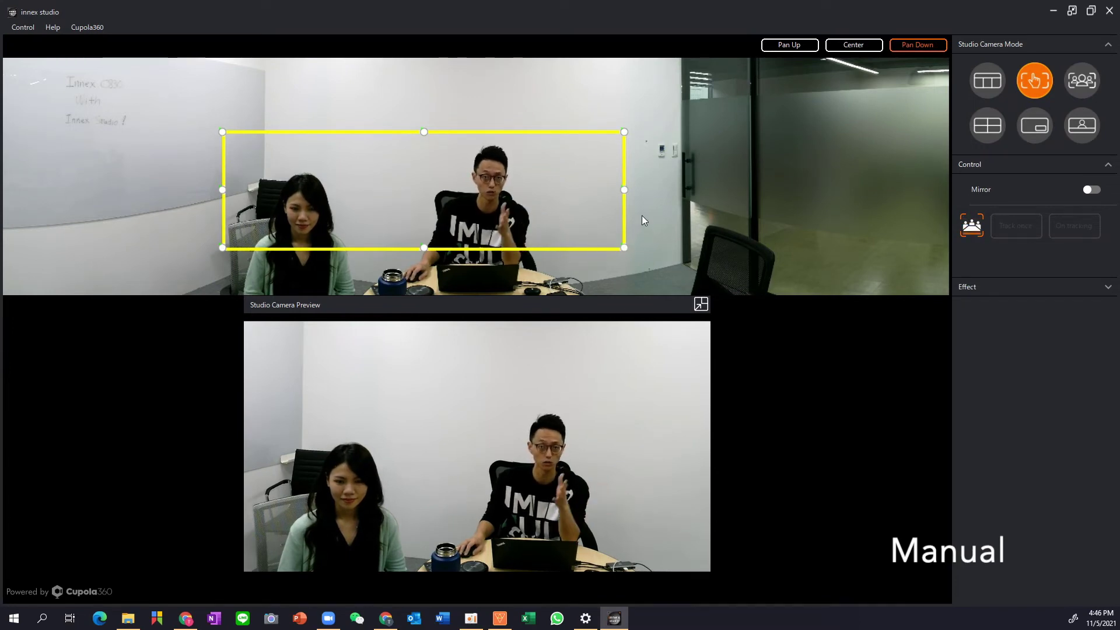
Show both participants in the group framing mode, and compare Grid with Overview Grid, finishing on Grid.
click(1080, 82)
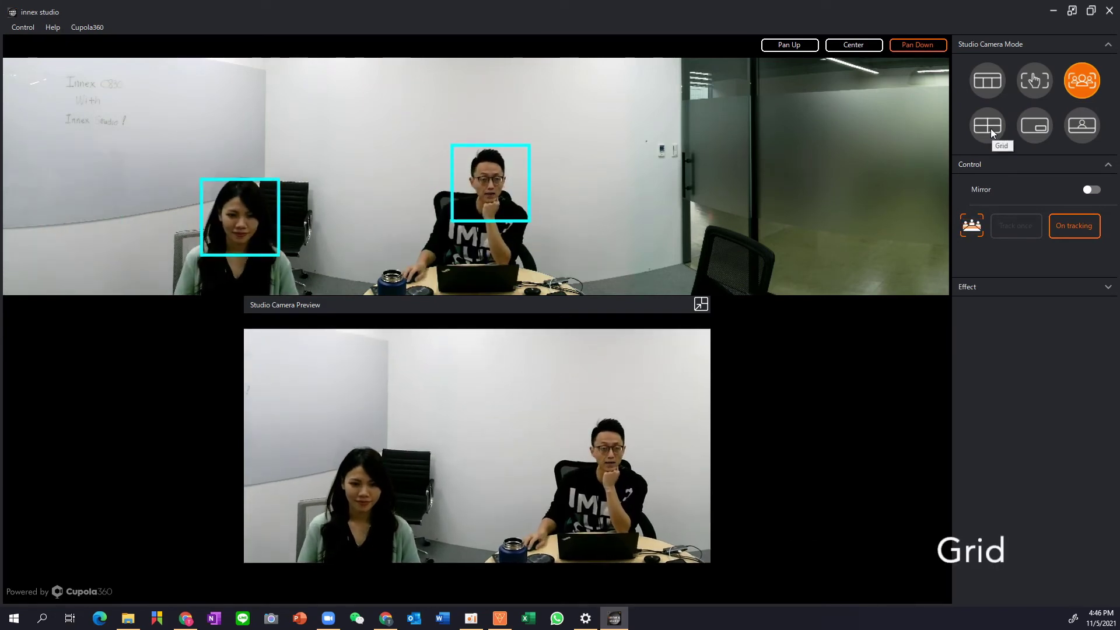
click(990, 128)
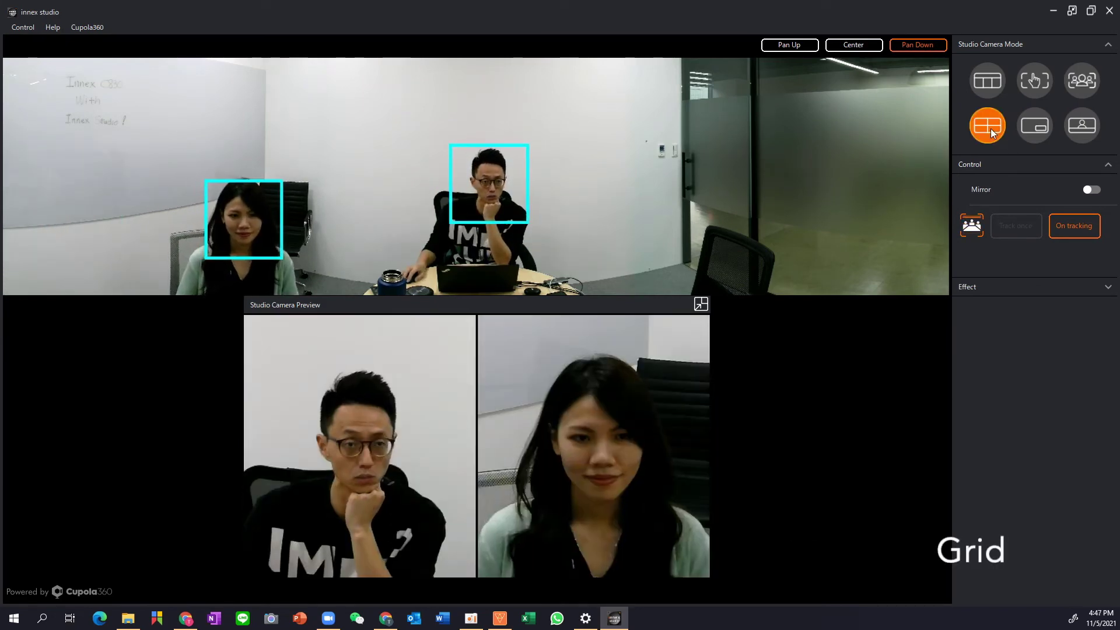
click(988, 82)
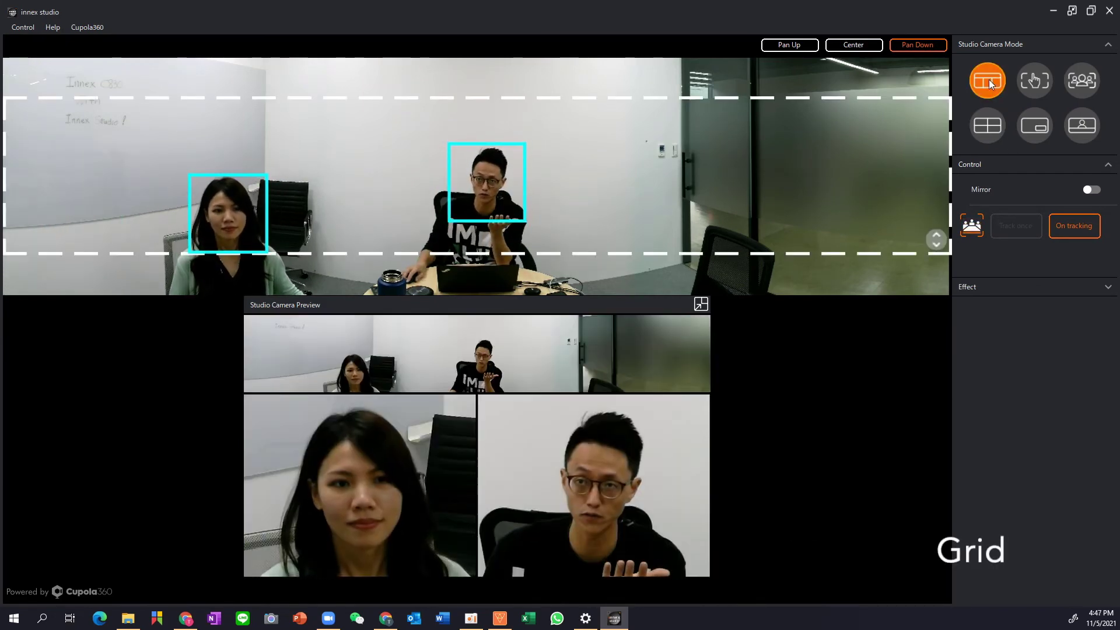
click(989, 128)
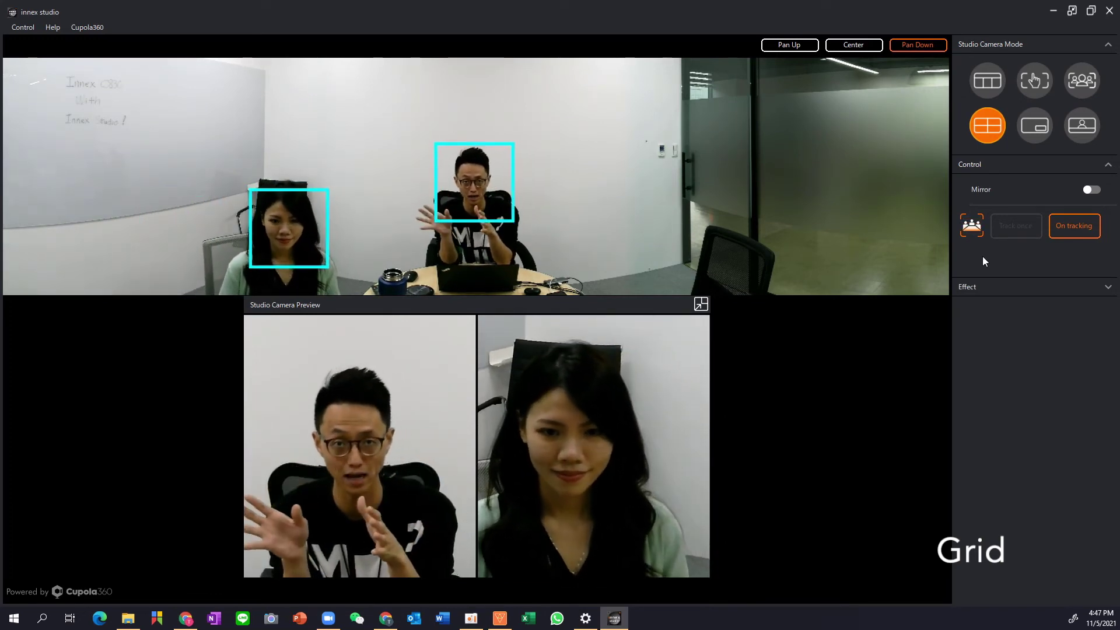
Switch to the Whiteboard (PIP) mode and shift the whiteboard frame slightly around the writing.
click(1034, 125)
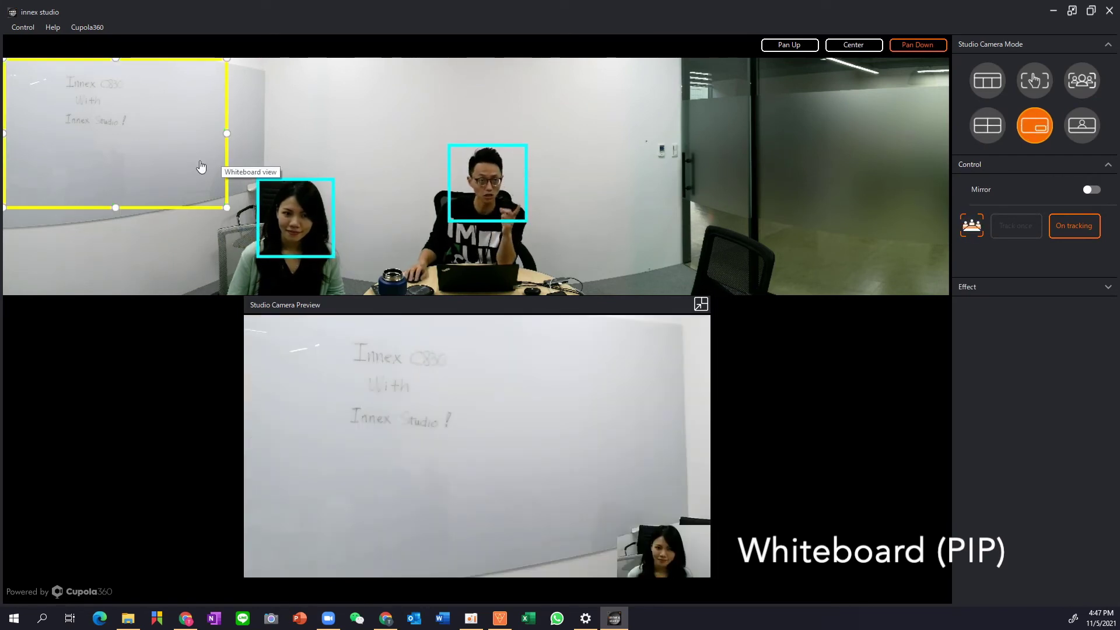
mouse_move(180, 170)
mouse_down()
mouse_move(415, 169)
mouse_move(159, 167)
mouse_up()
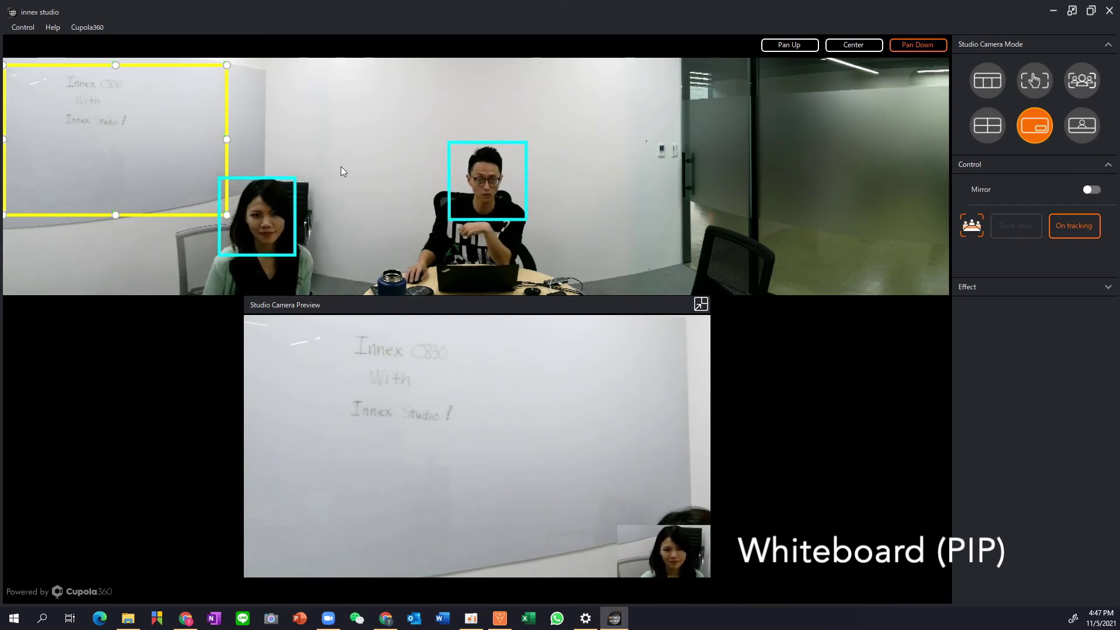
Pin the man's image in the picture-in-picture inset, and replace it by pinning the woman's image.
right_click(493, 187)
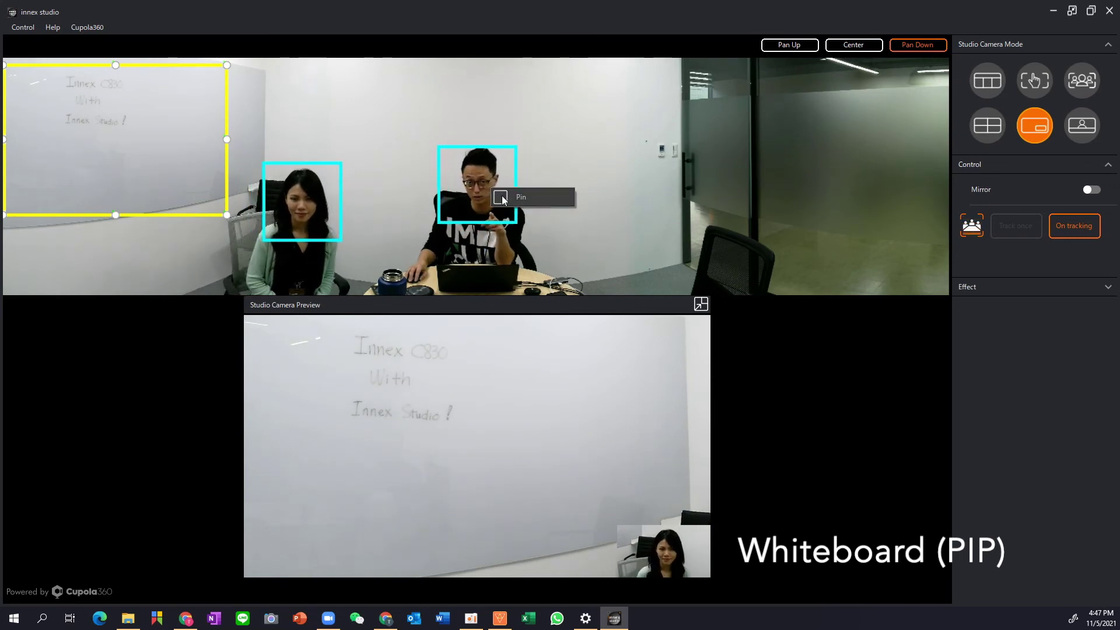
click(502, 196)
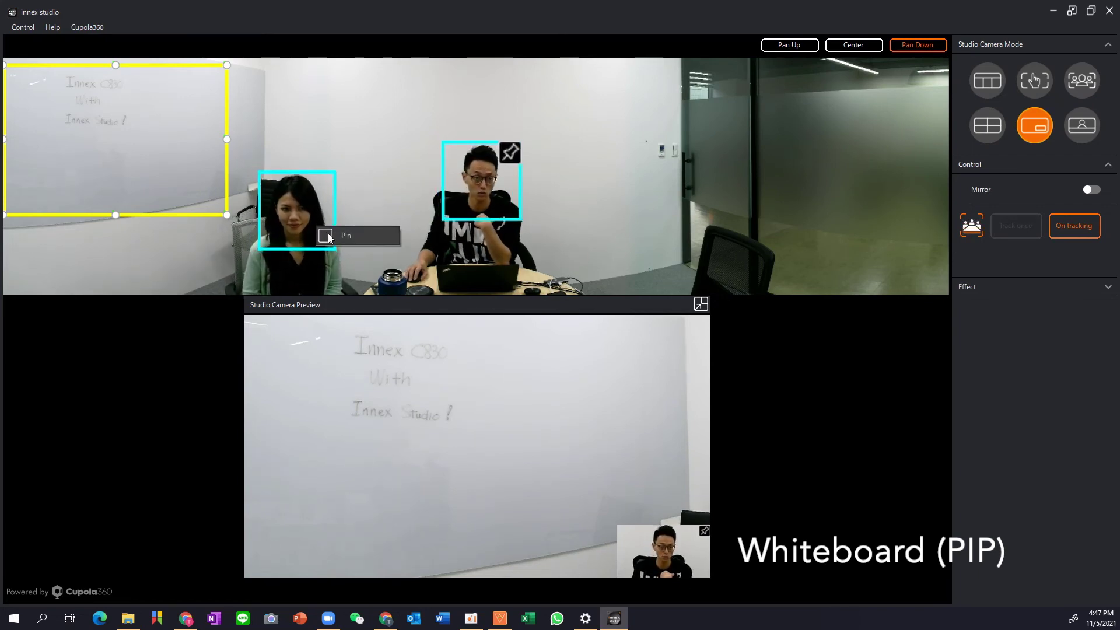
click(320, 230)
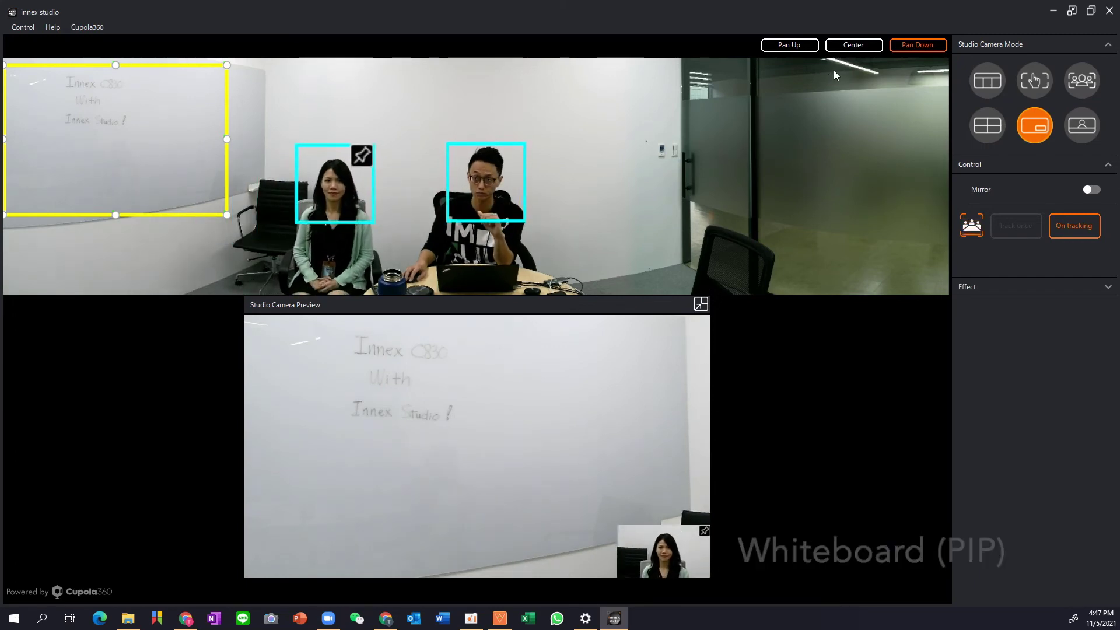
Pin the woman's image in Speaker mode, and toggle the pin on the man's image in Grid mode.
click(1081, 125)
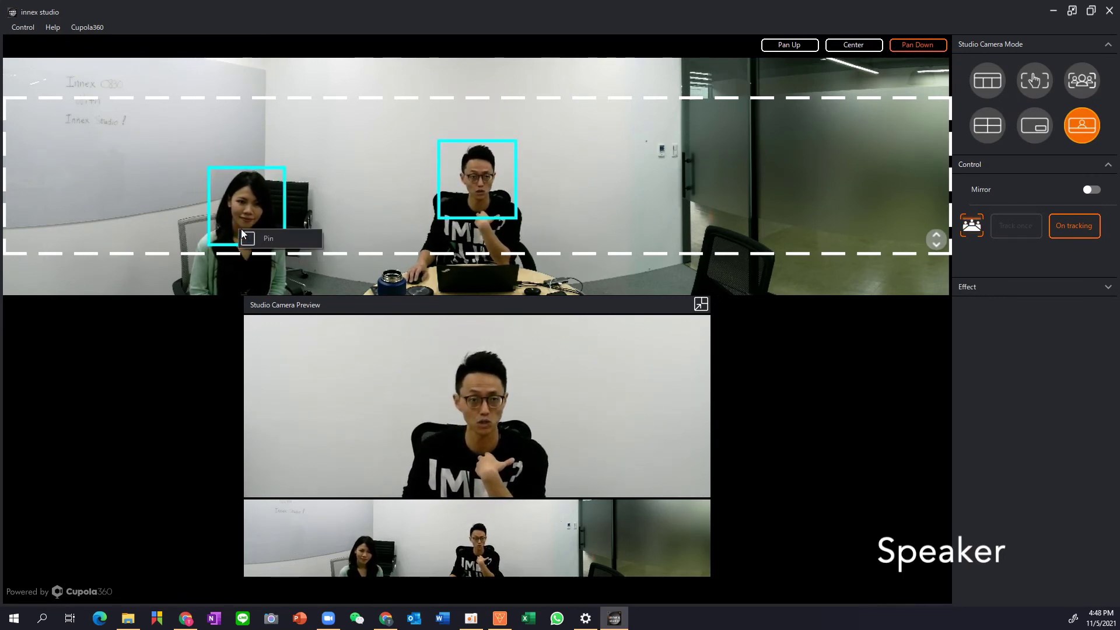
click(270, 235)
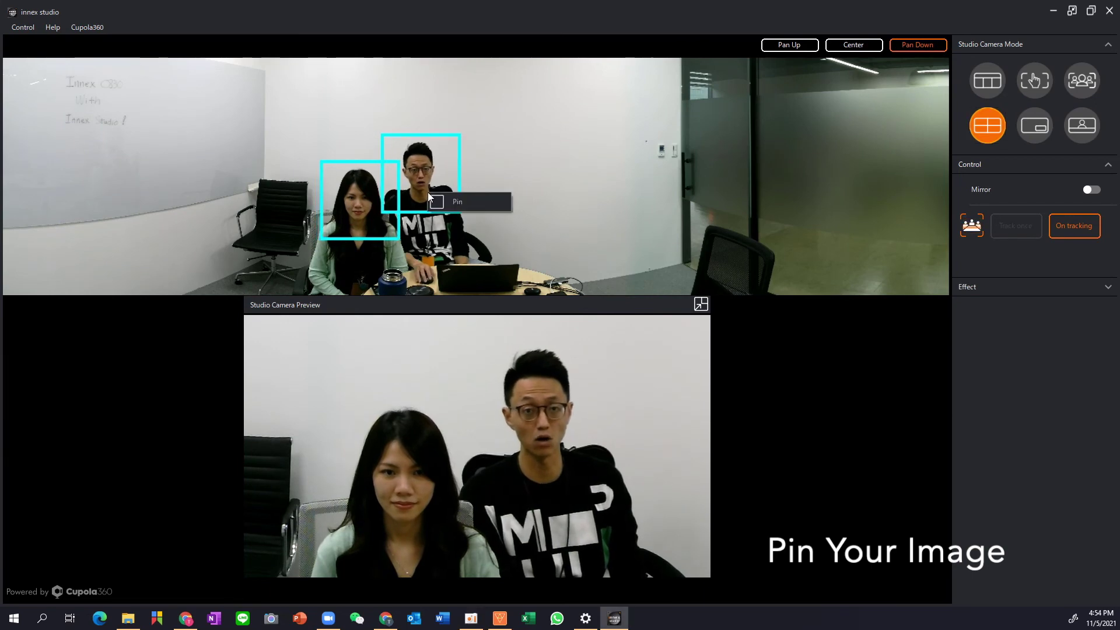
click(446, 145)
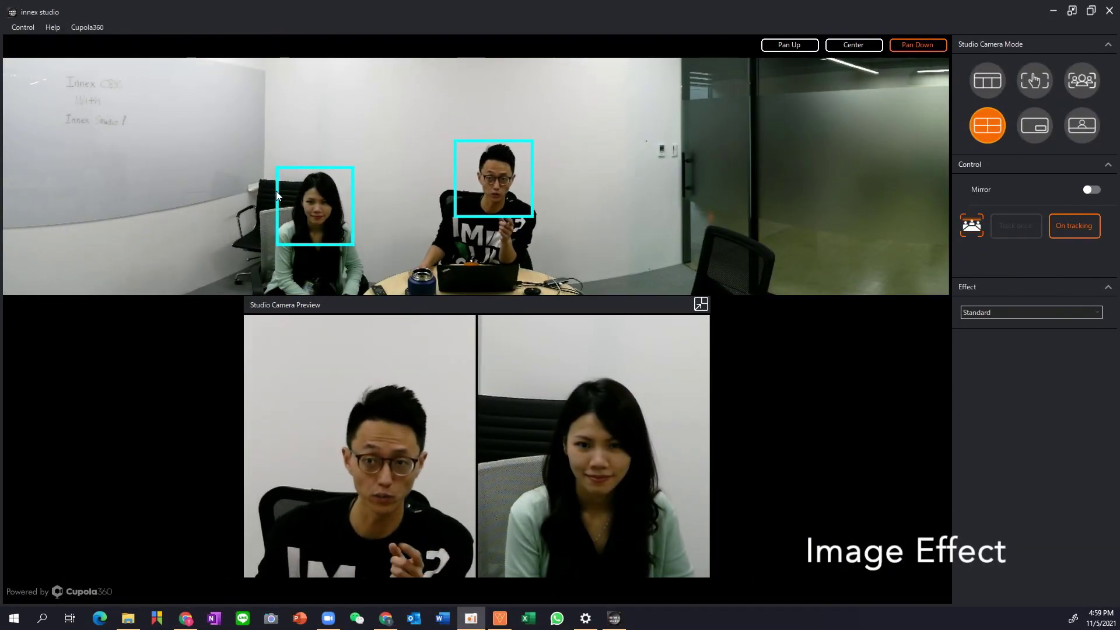
Apply the Brightness+1 image effect and change the effect to Custom.
click(1044, 313)
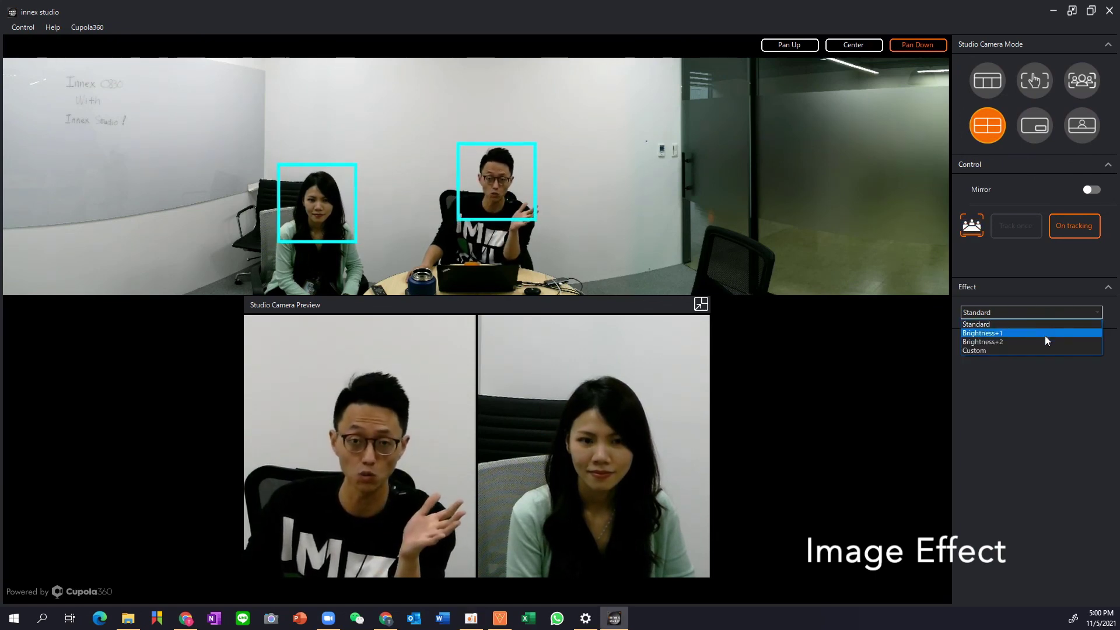
click(1044, 333)
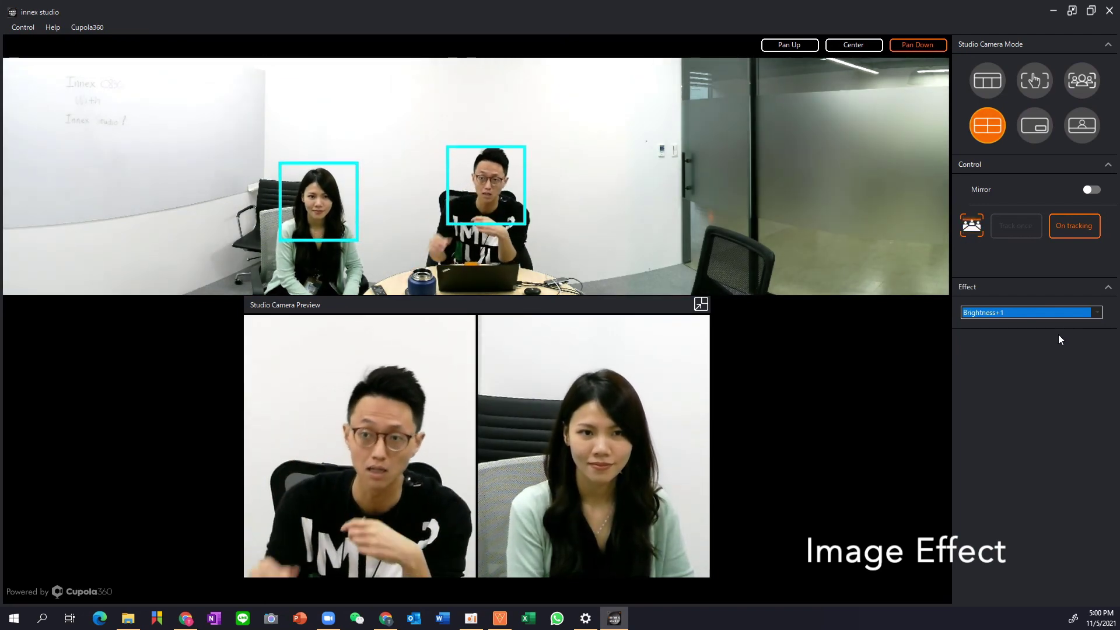
click(1038, 314)
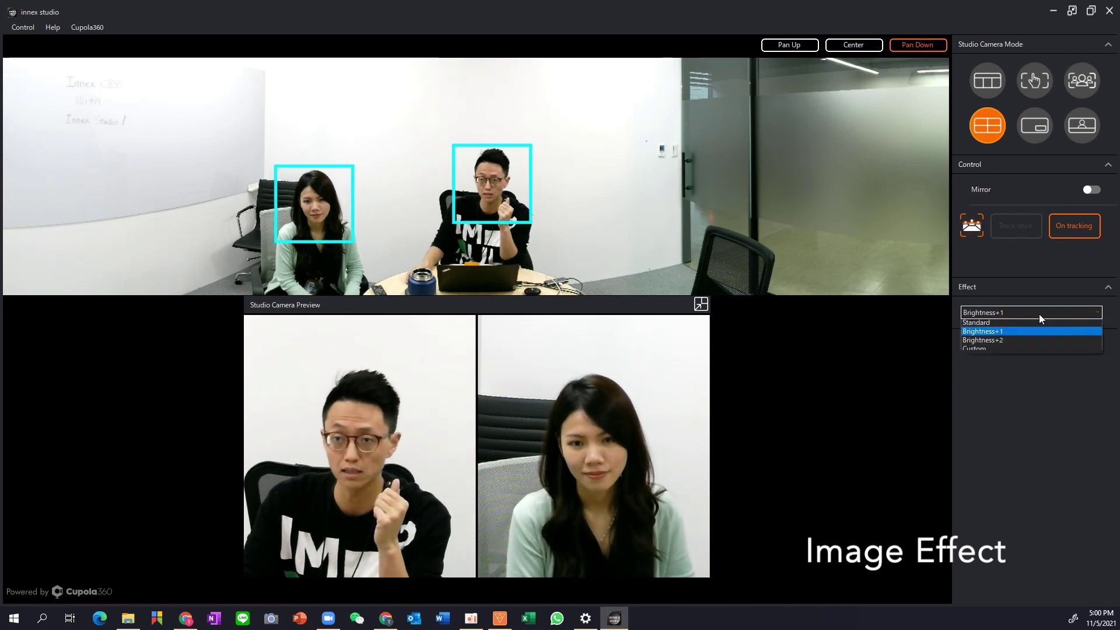
click(1048, 348)
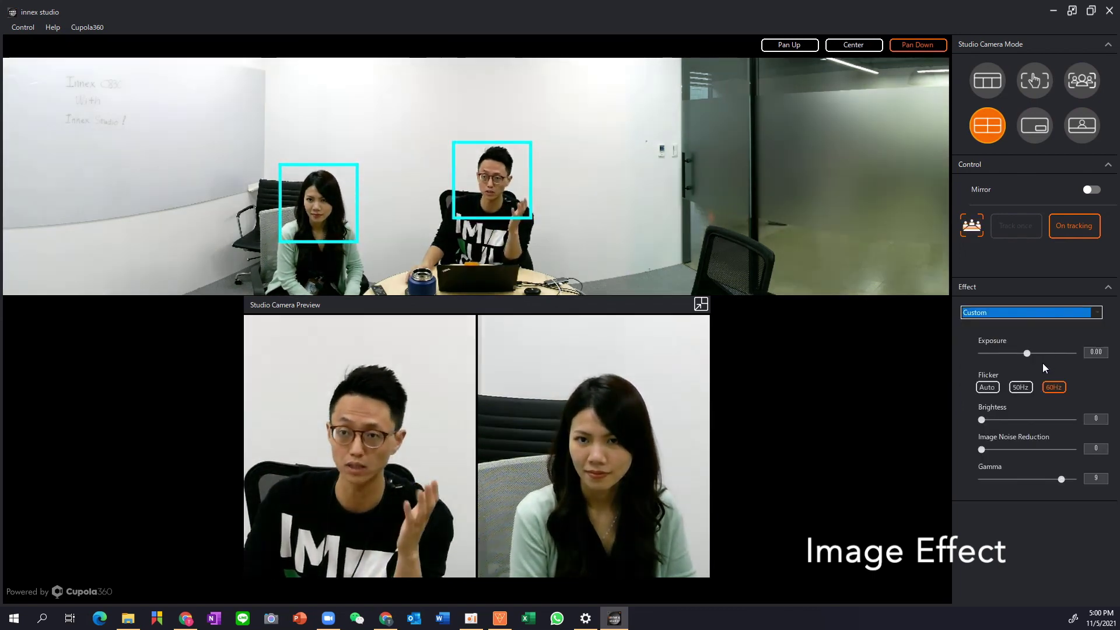